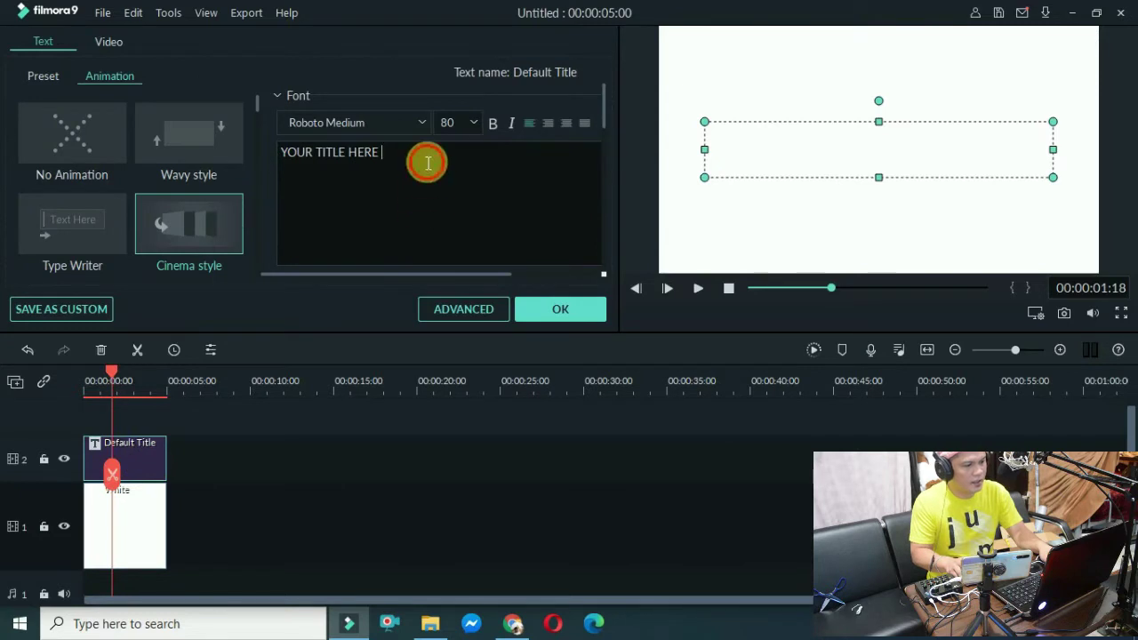
Replace the placeholder text of the default title with "sasa".
key("ctrl+a")
type("Prob")
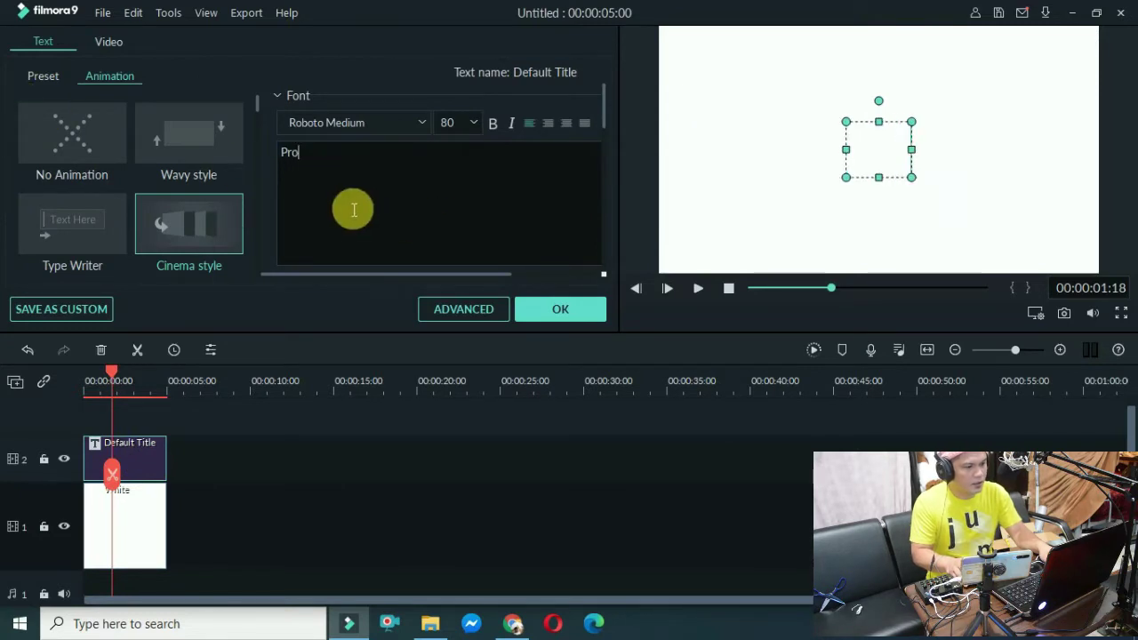
key("BackSpace")
key("BackSpace")
key("BackSpace")
key("BackSpace")
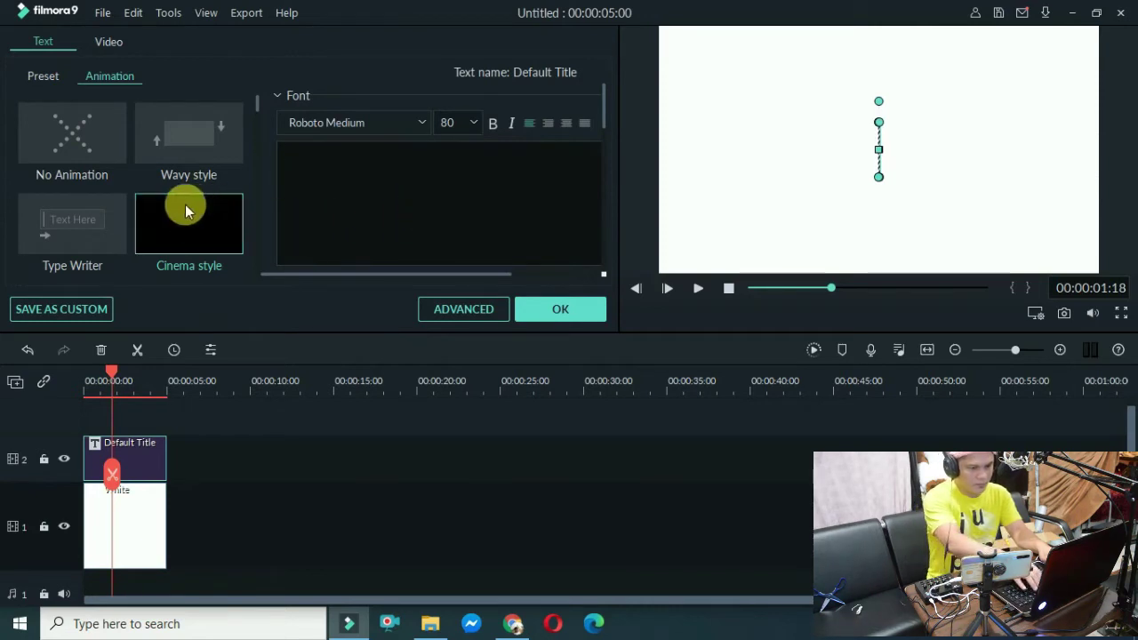
left_click(437, 255)
type("sasa")
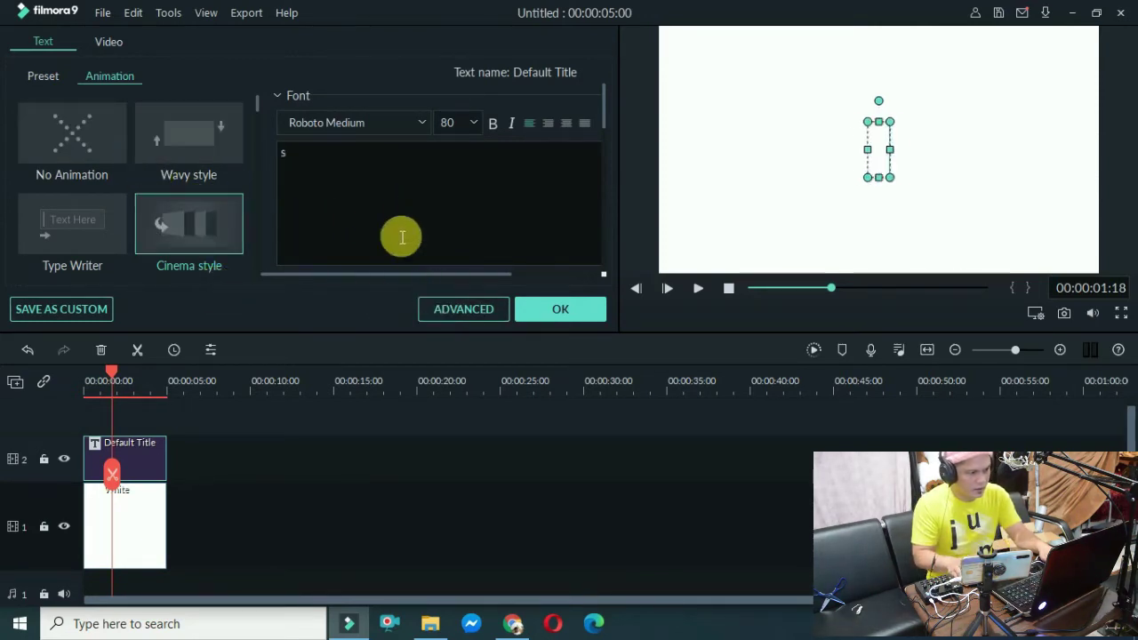
Open the advanced text editor and set the title's text fill color to magenta, #ff00ff.
left_click(440, 308)
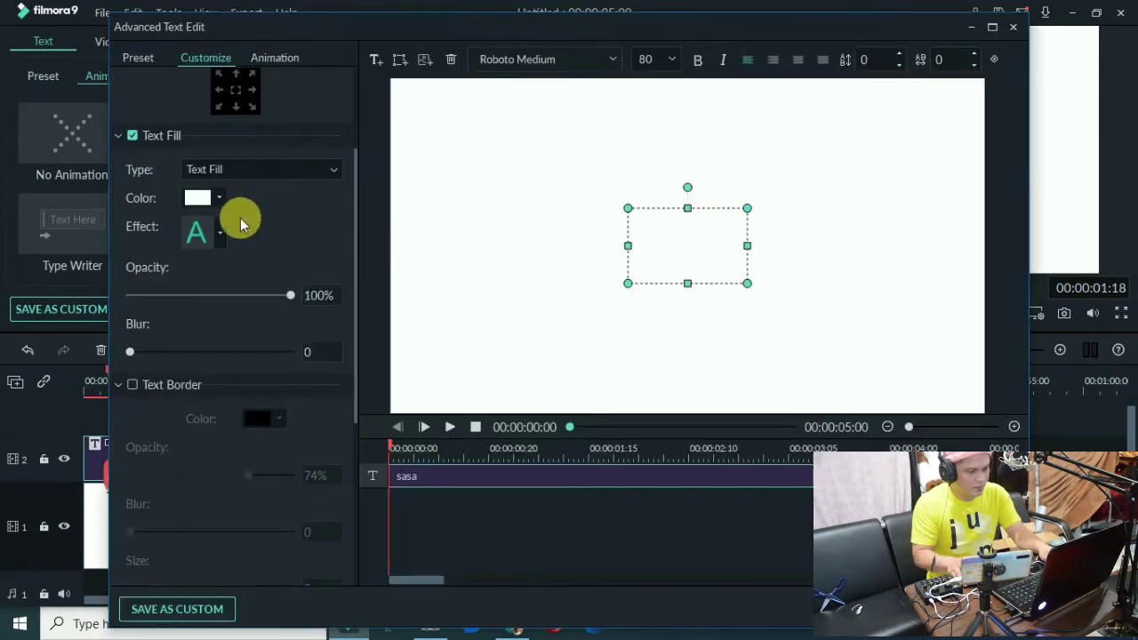
left_click(219, 197)
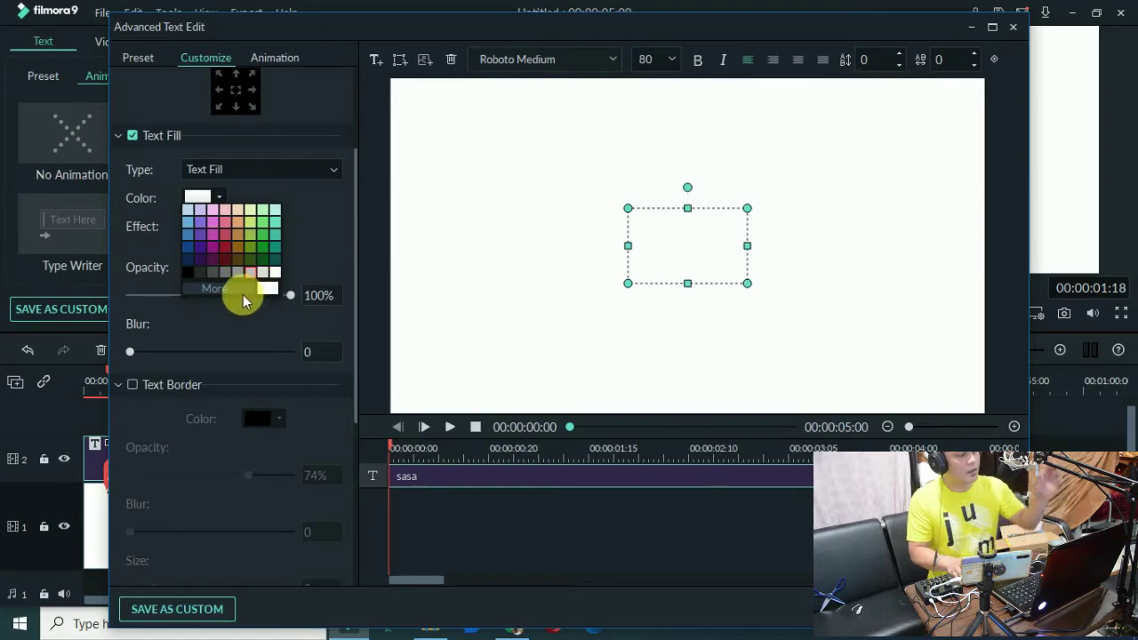
left_click(213, 288)
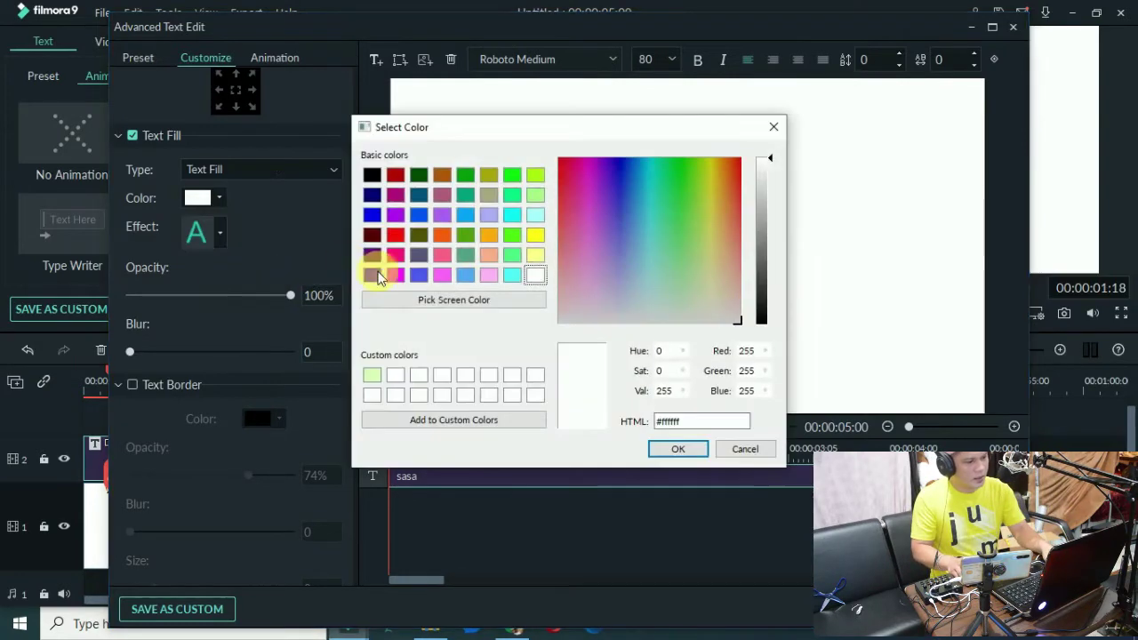
left_click(398, 276)
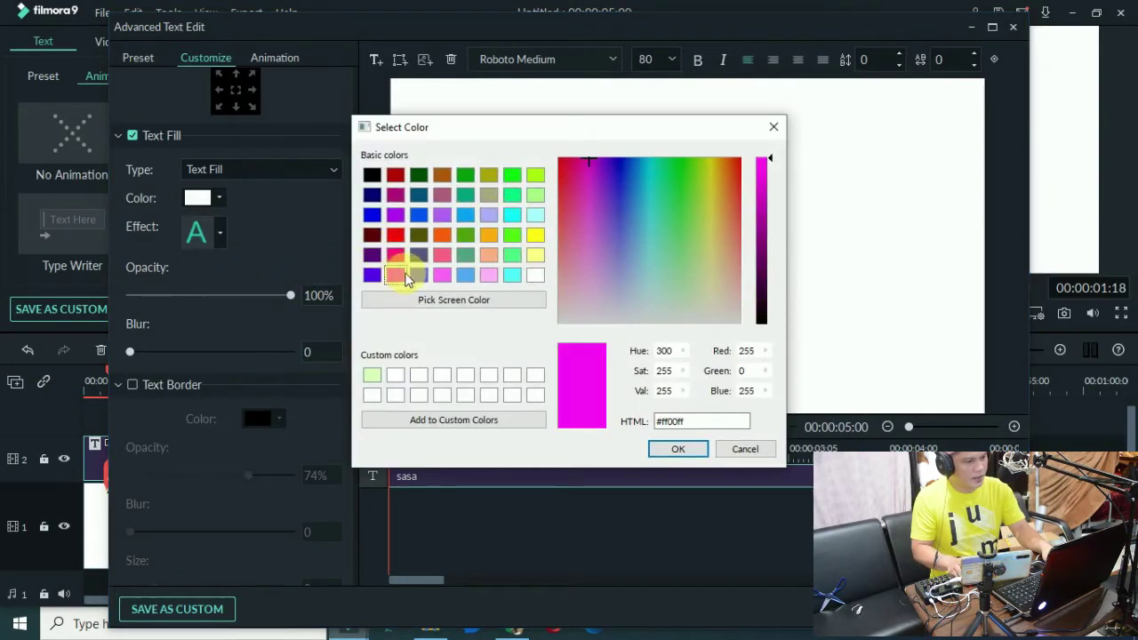
left_click(678, 450)
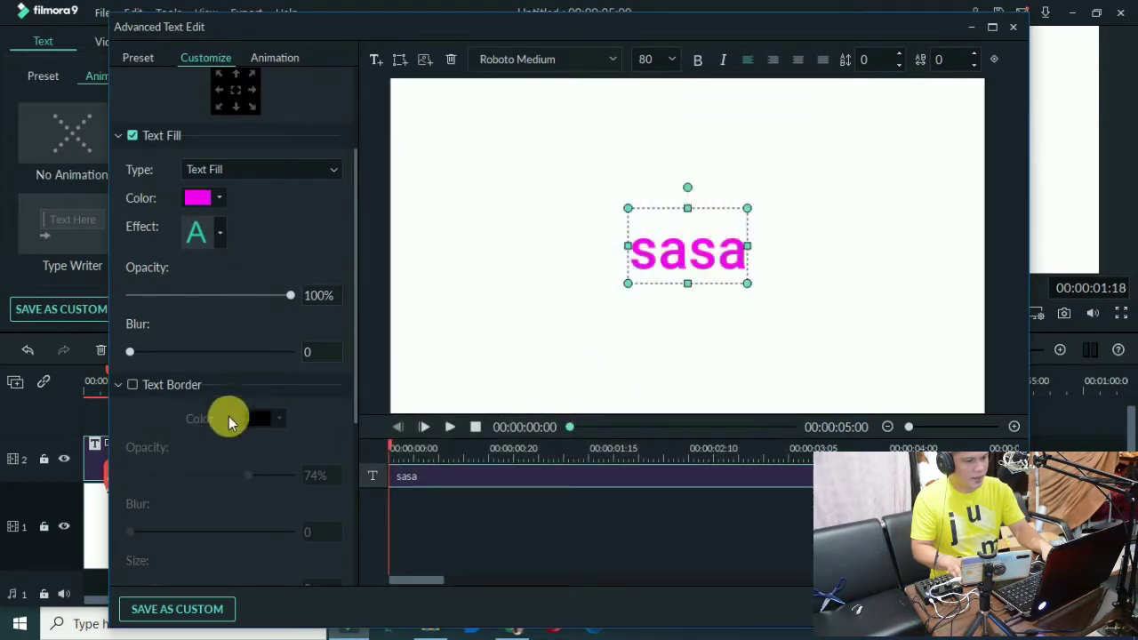
Enable the text border, color it black and set its opacity to 81%.
left_click(133, 386)
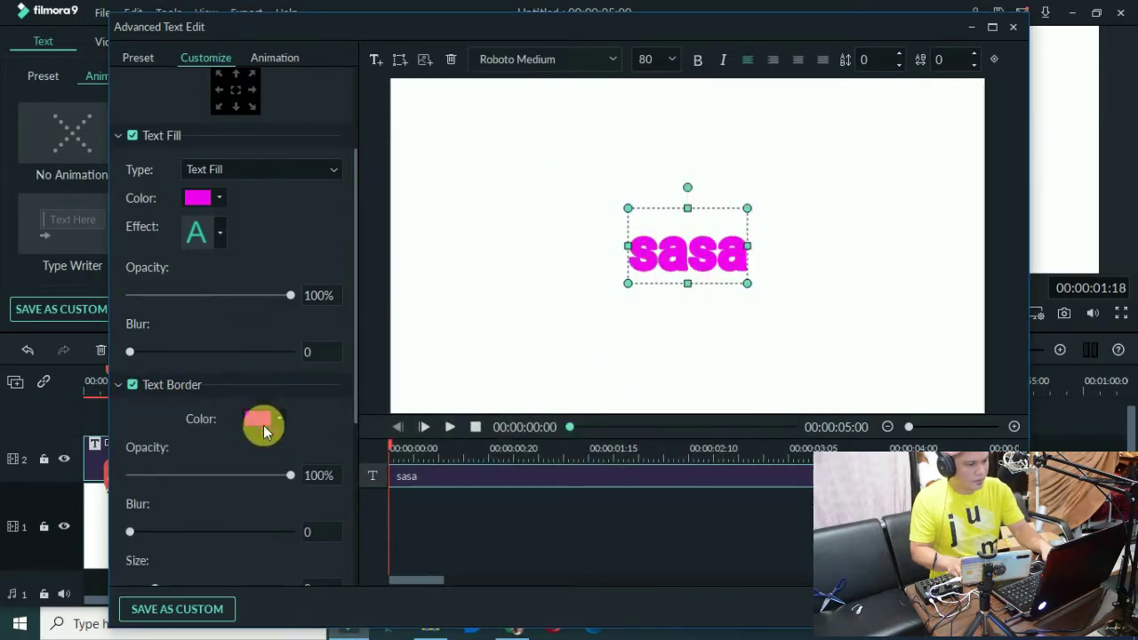
left_click(265, 423)
left_click(256, 495)
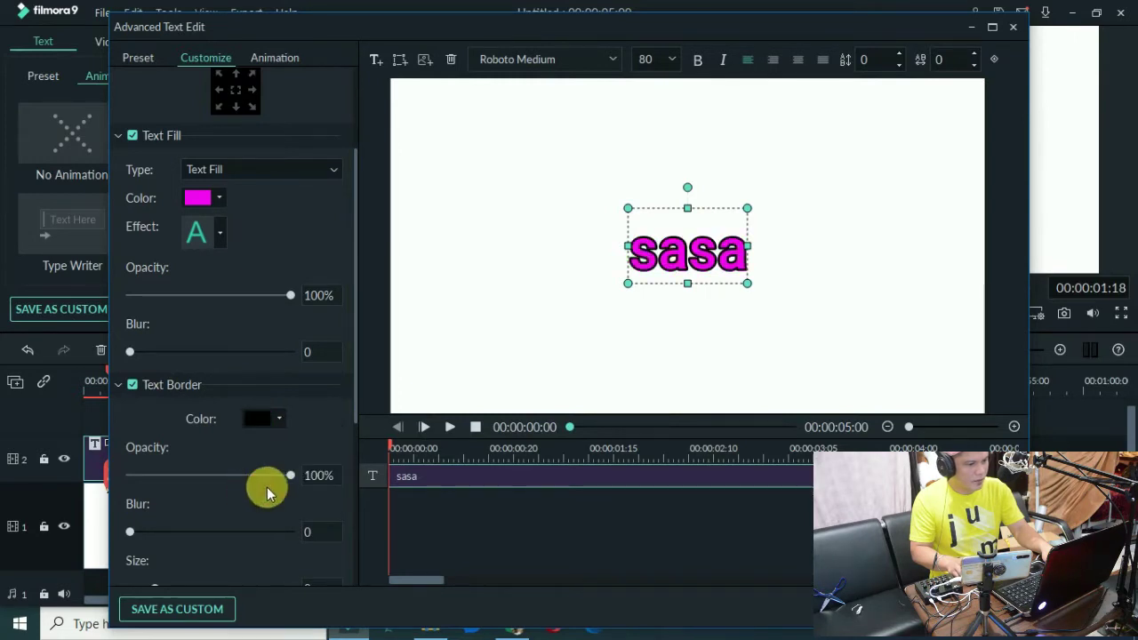
left_click_drag(239, 298, 322, 286)
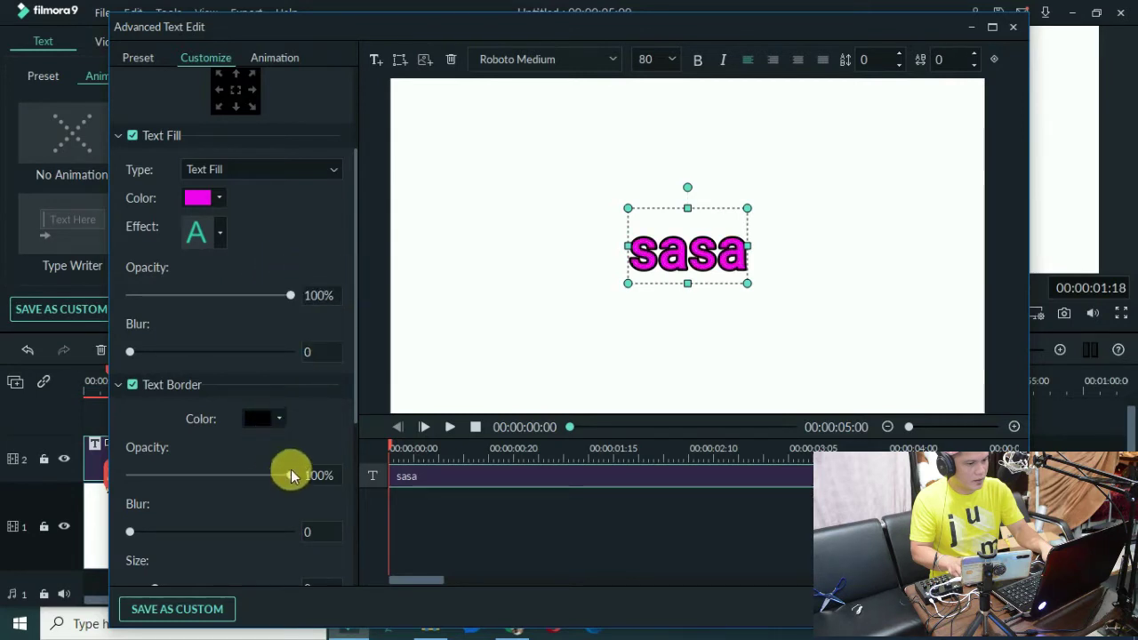
mouse_move(291, 470)
left_mouse_down()
mouse_move(222, 469)
mouse_move(272, 467)
left_mouse_up()
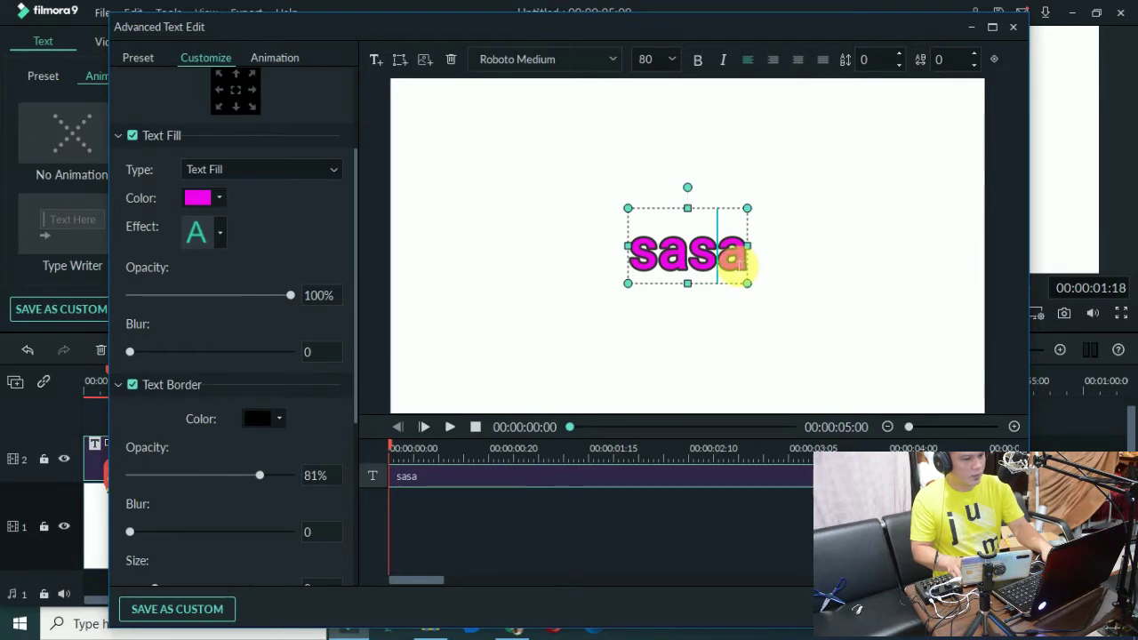
Replace the title text on the canvas with "PROBLEM SOLVED".
key("BackSpace")
key("BackSpace")
key("BackSpace")
key("BackSpace")
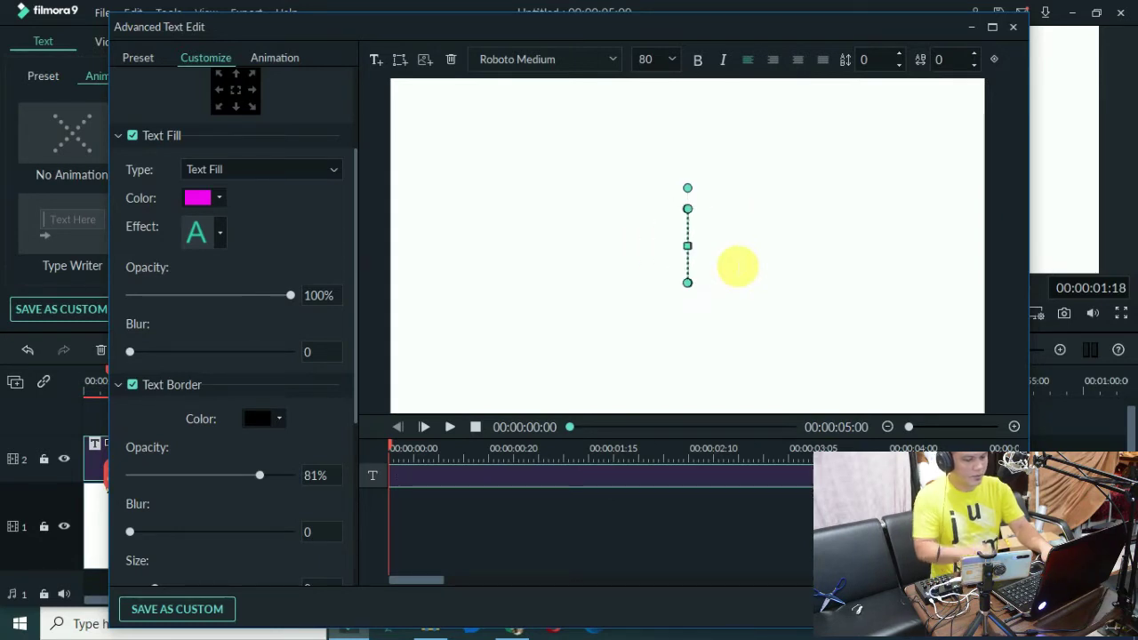
type("PRO")
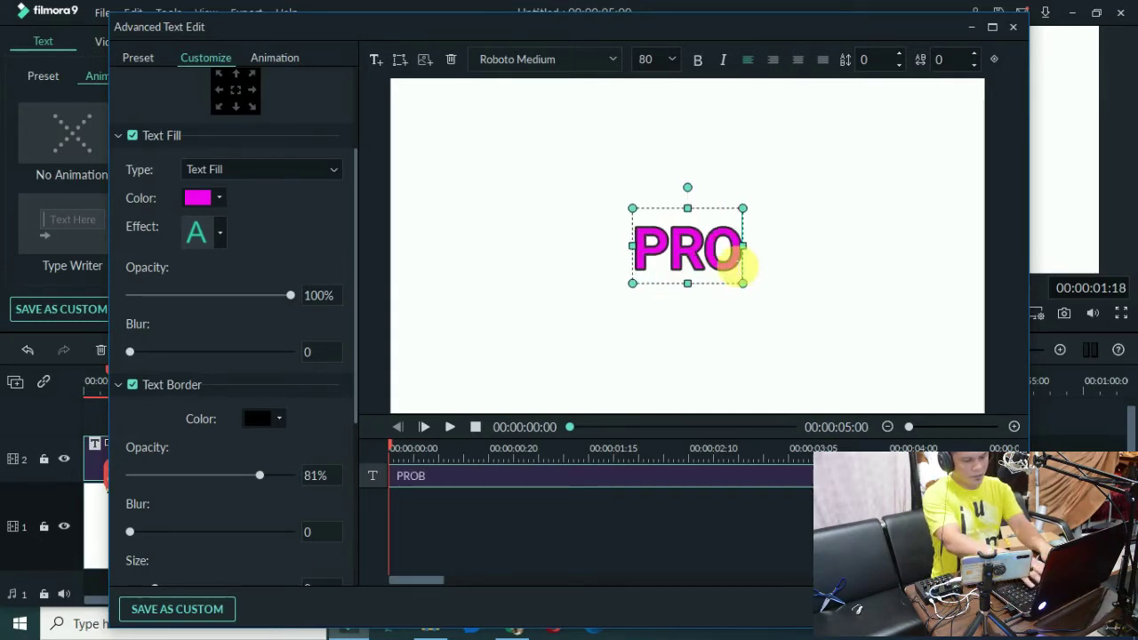
type("BLEM SOL")
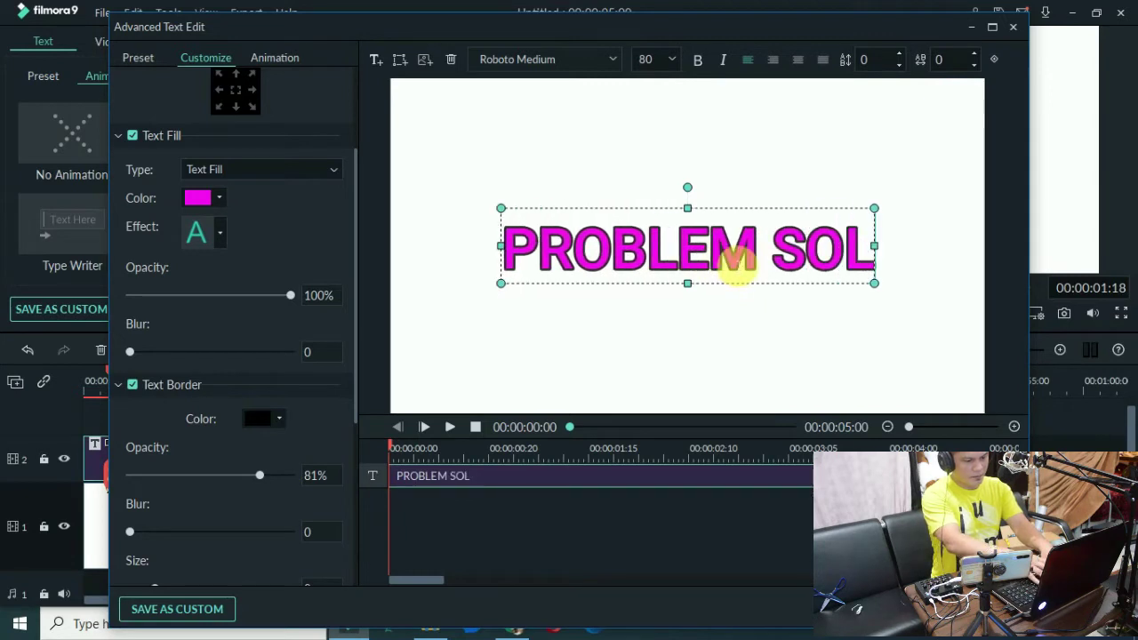
type("VED")
Add a second line reading "by Namichu tv" to the title and apply the advanced text edits.
key("Return")
type("by ")
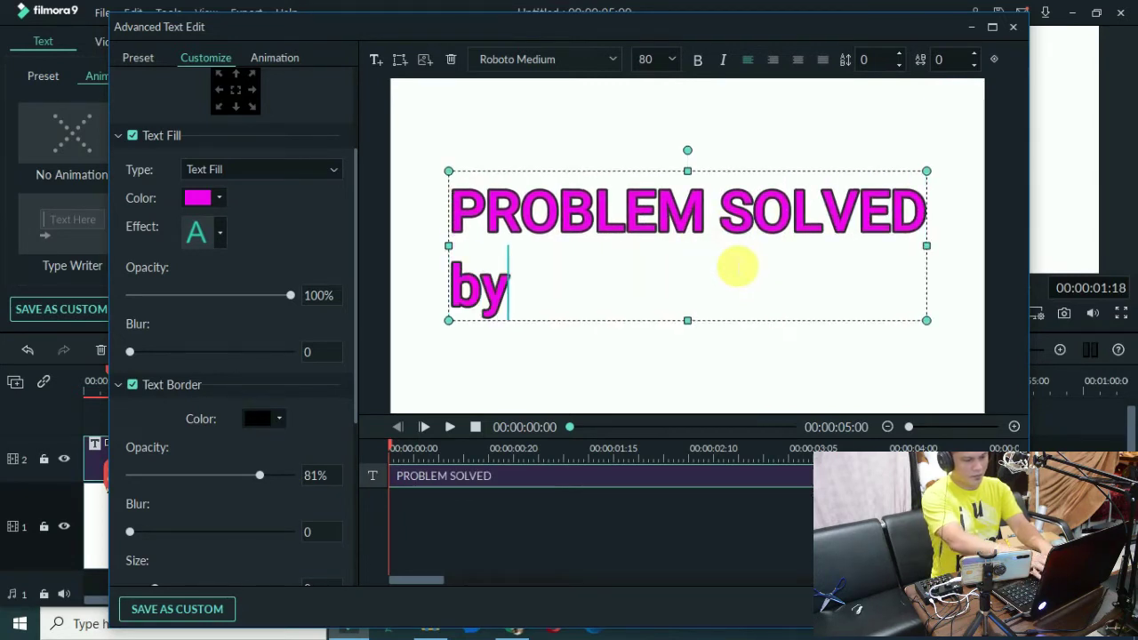
type("Namivh")
key("BackSpace")
key("BackSpace")
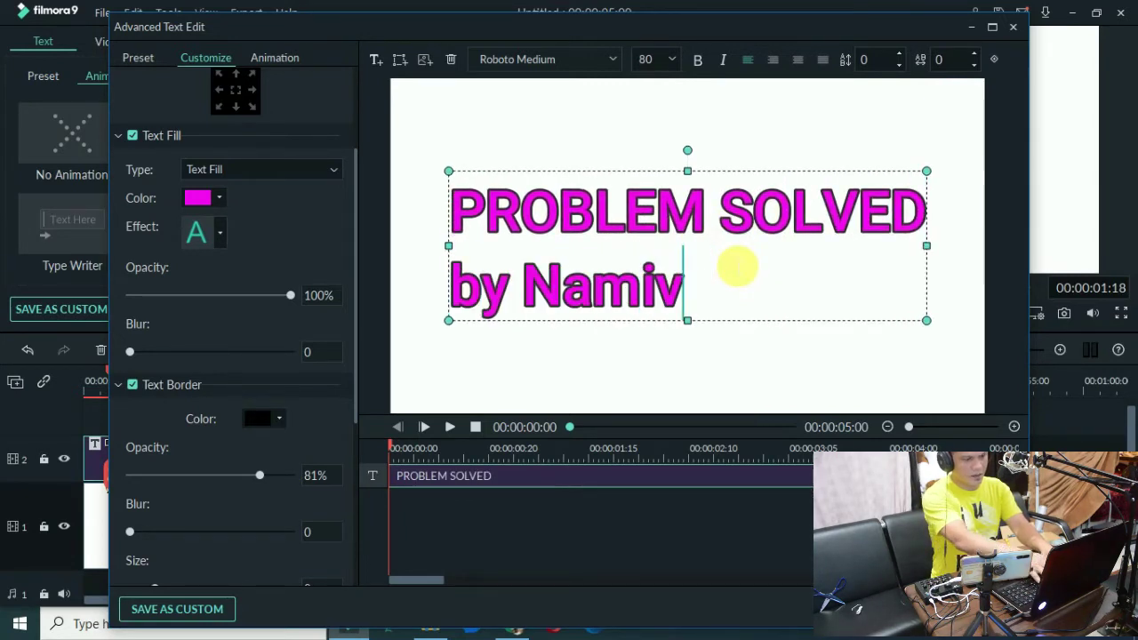
type("chu tv")
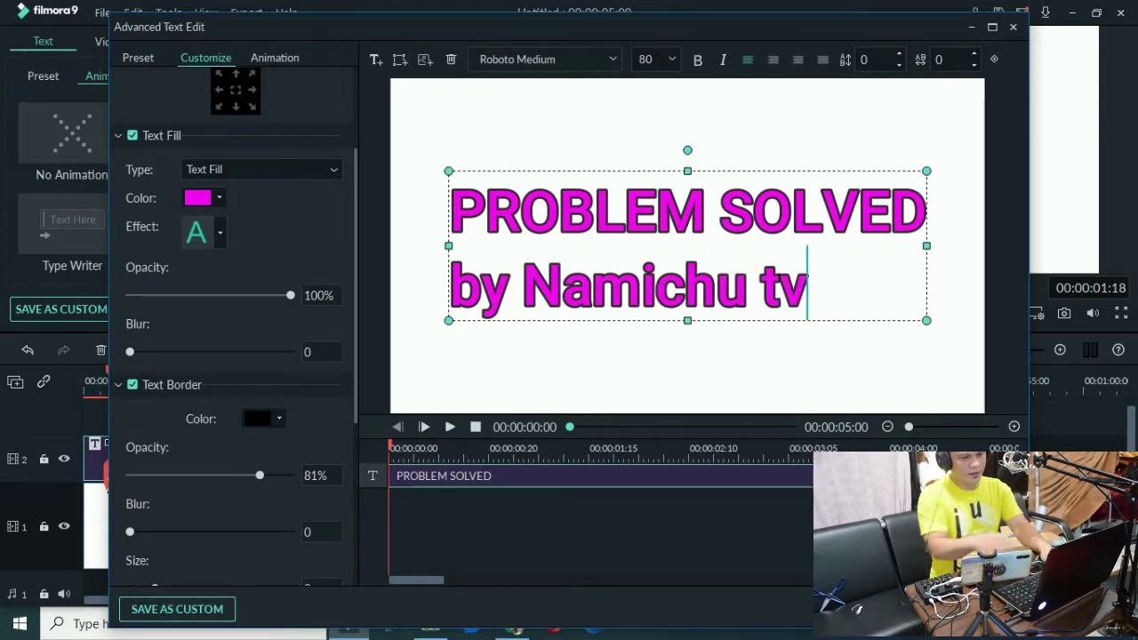
left_click(902, 609)
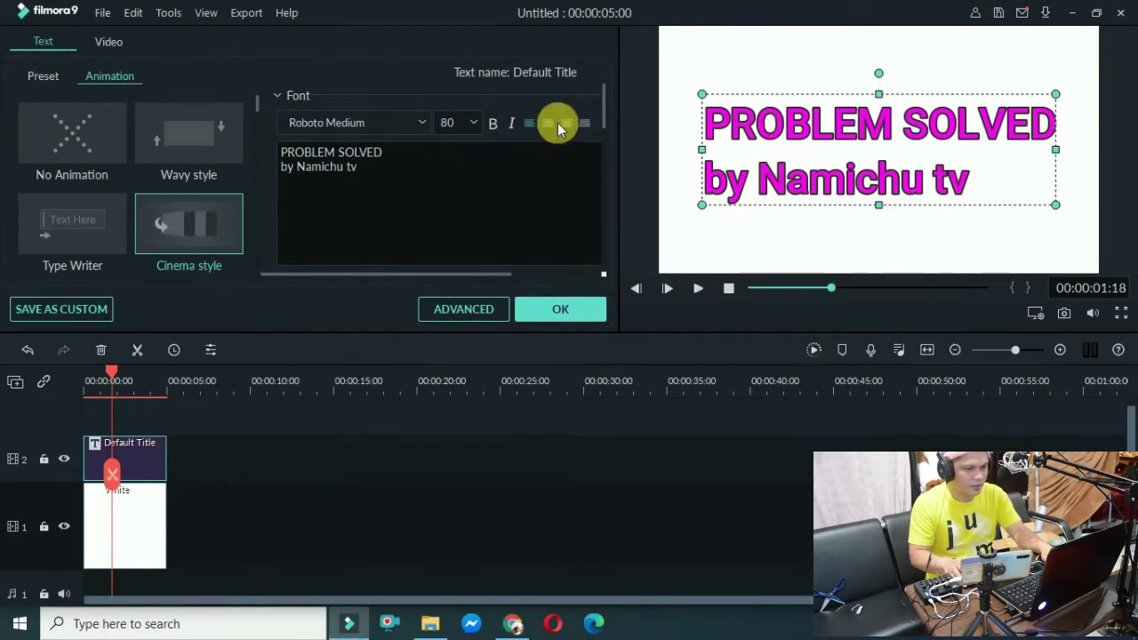
Center-align the two title lines, apply the change and play the timeline preview.
left_click(557, 123)
left_click(579, 309)
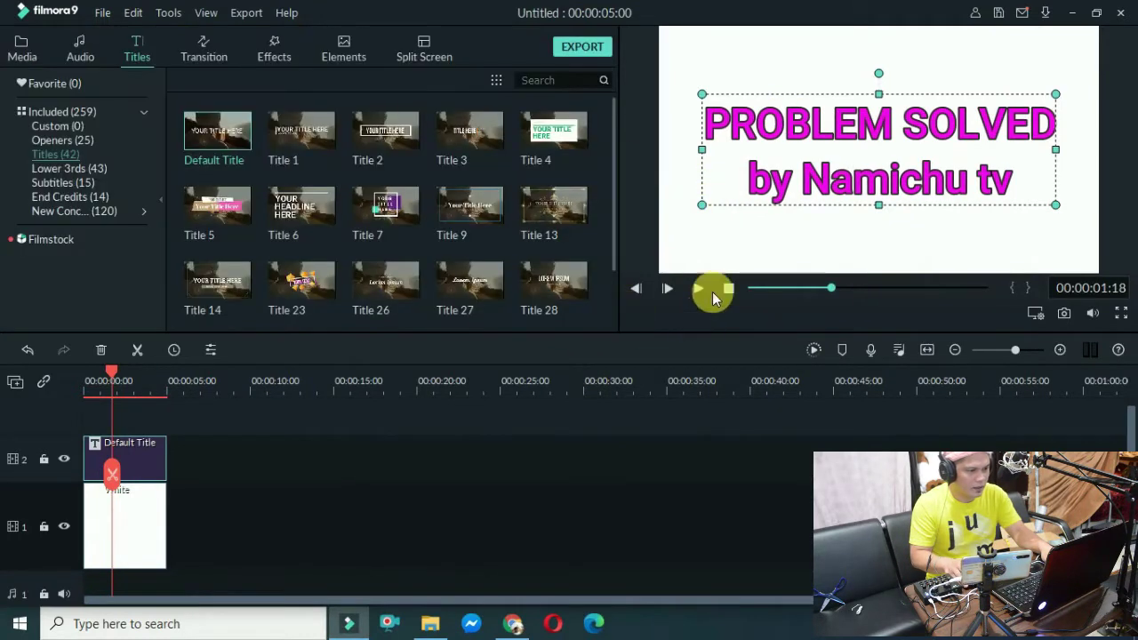
left_click(726, 293)
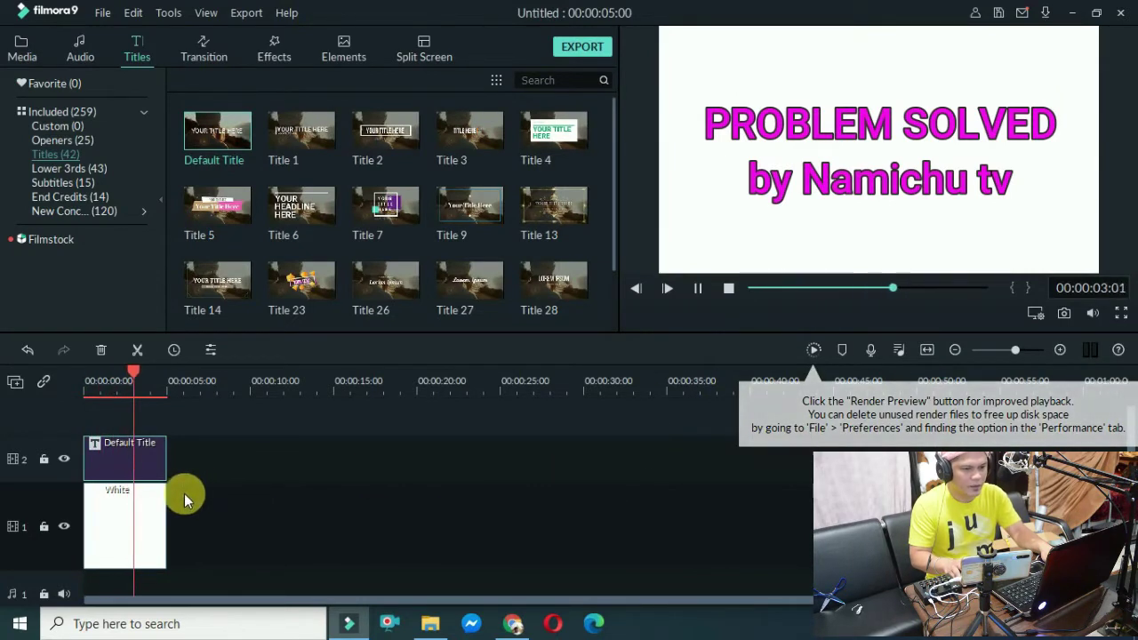
Reopen the title clip for editing, select the Cinema style animation and confirm.
double_click(123, 468)
left_click(189, 229)
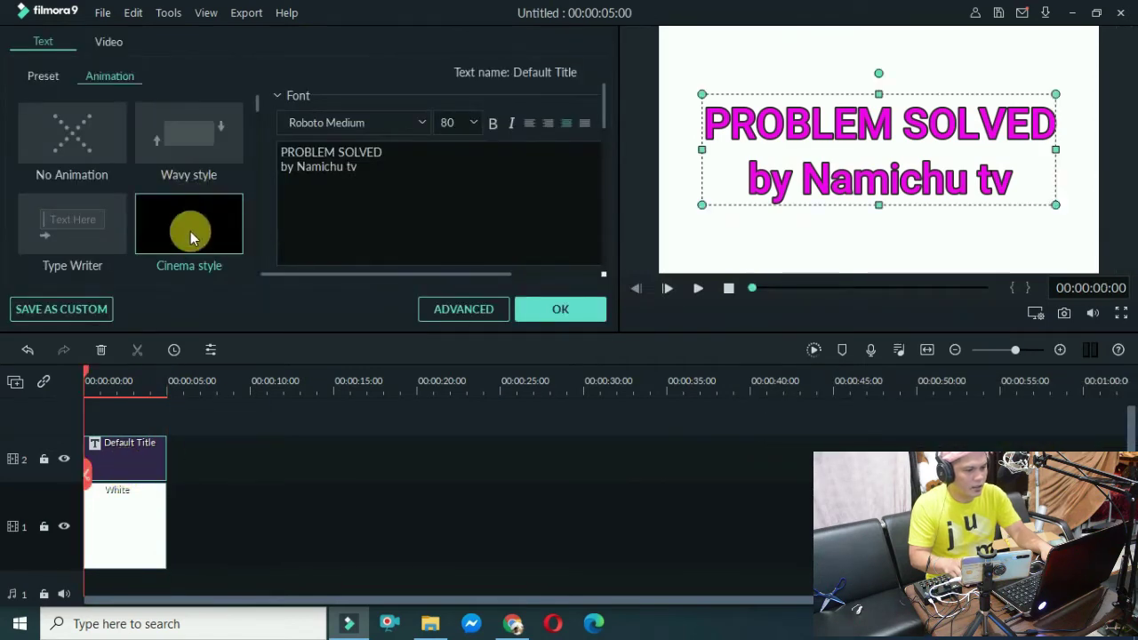
left_click(573, 317)
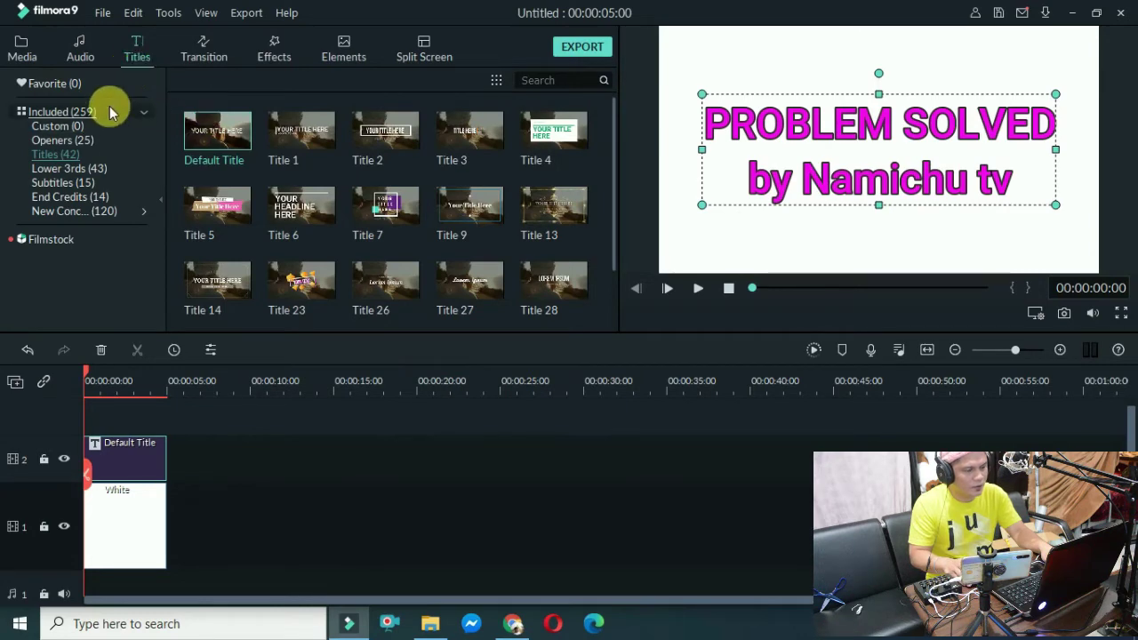
Start importing media files and browse to the background music files in the Downloads folder.
left_click(27, 52)
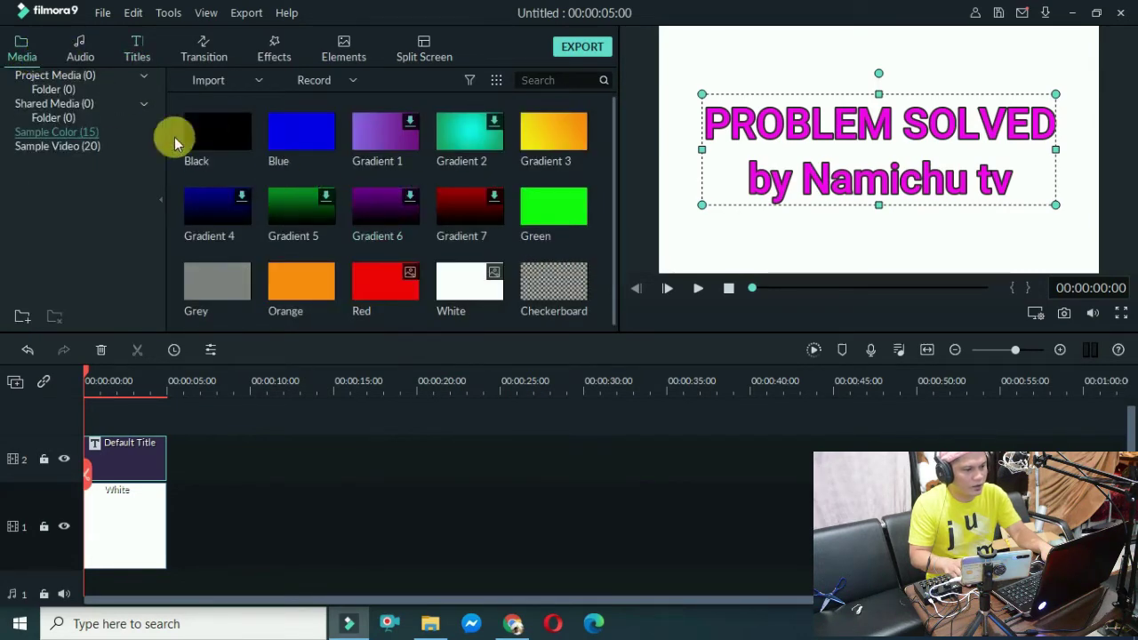
left_click(222, 87)
left_click(229, 102)
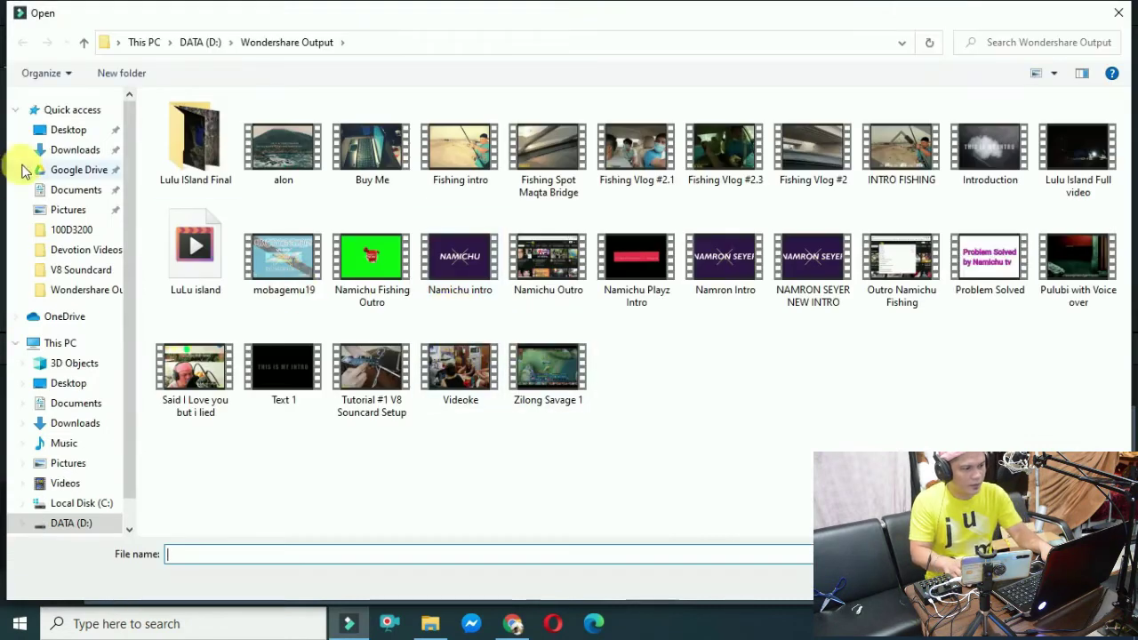
left_click(87, 251)
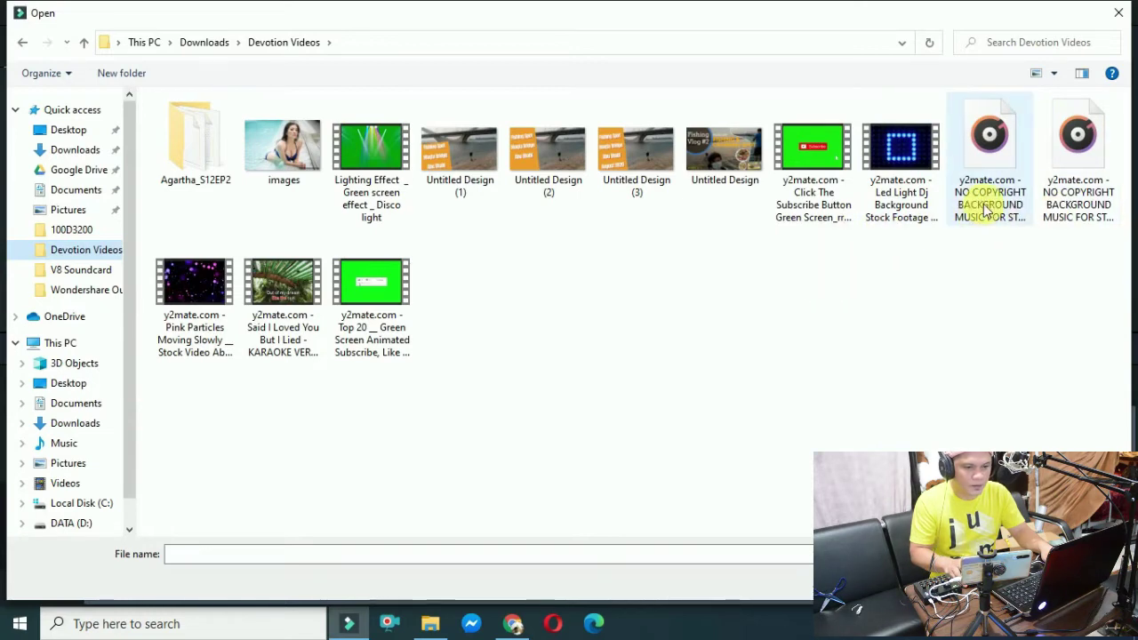
left_click(218, 43)
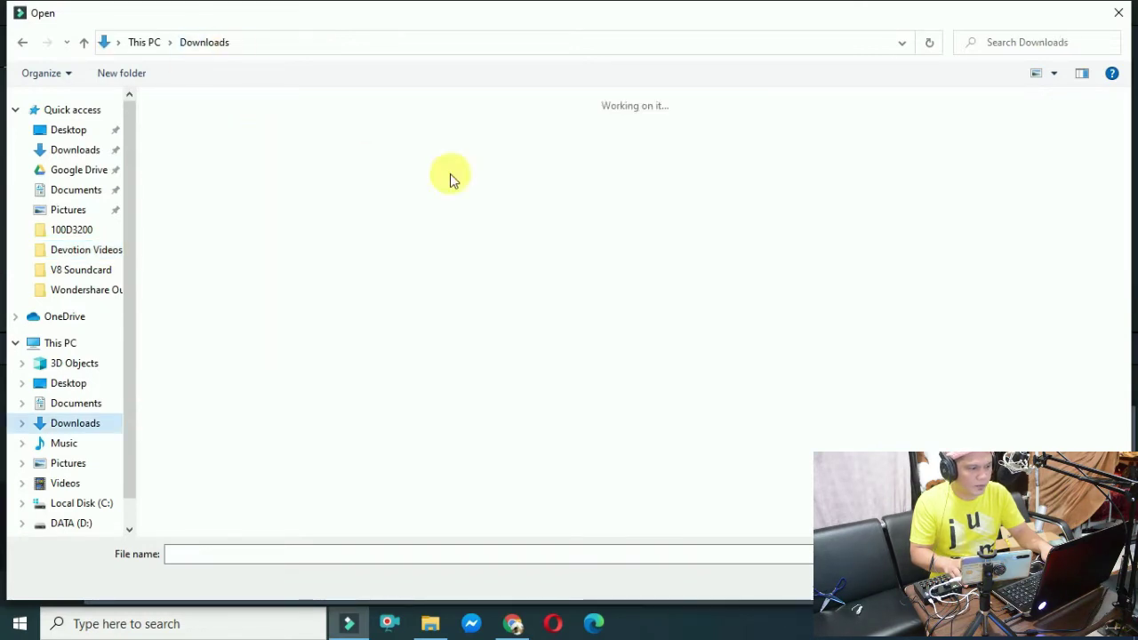
scroll(498, 342, "down", 3)
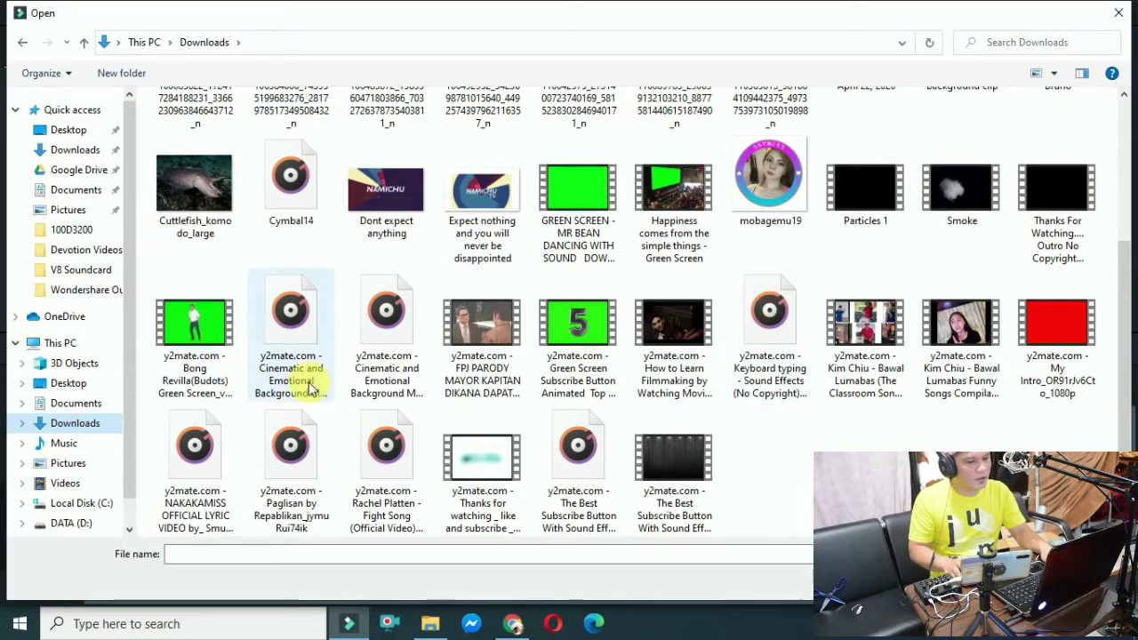
Listen to the first "Cinematic and Emotional Background Music" file from about 0:39 in the music player, and close the player.
left_click(305, 377)
right_click(307, 381)
left_click(388, 181)
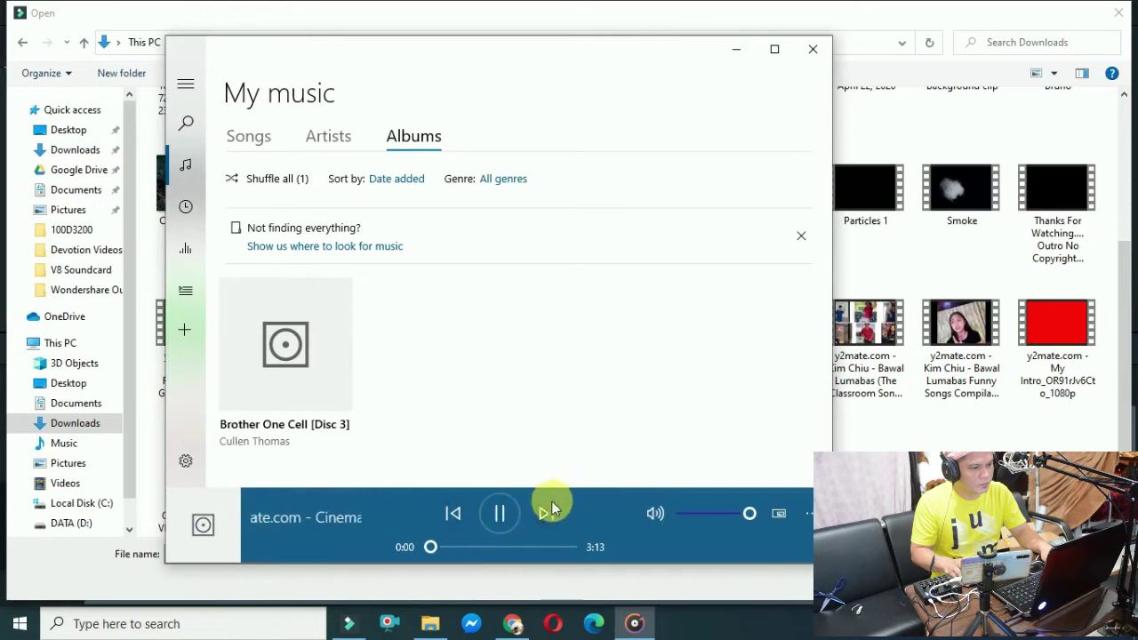
left_click(457, 546)
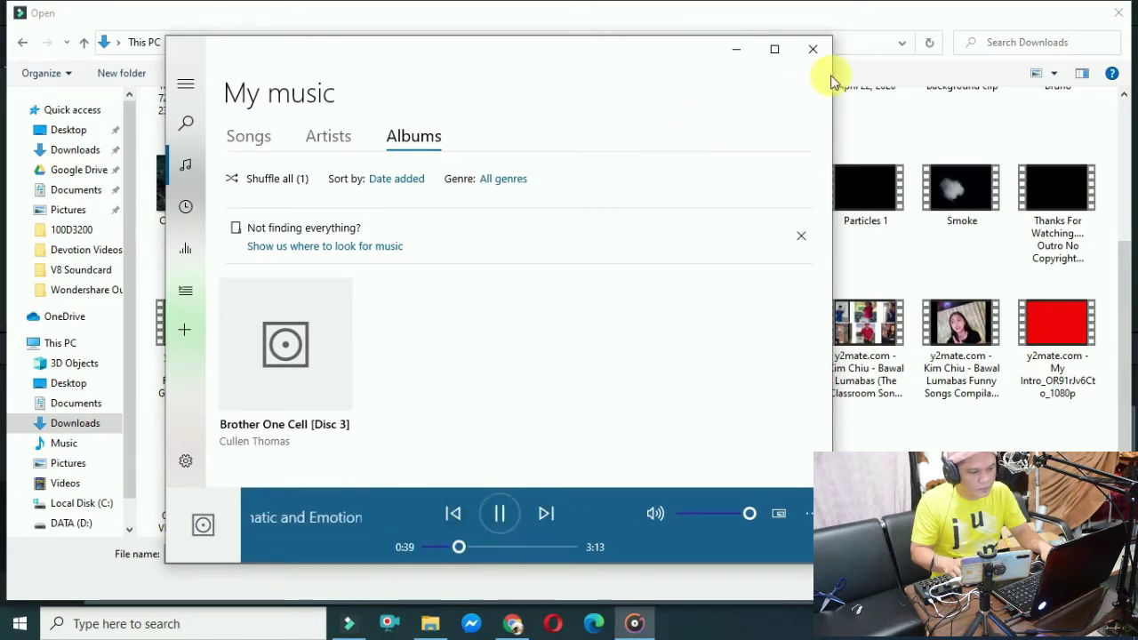
left_click(816, 51)
Import the "Cinematic and Emotional Background Music" file and place it at the start of audio track 1.
double_click(294, 360)
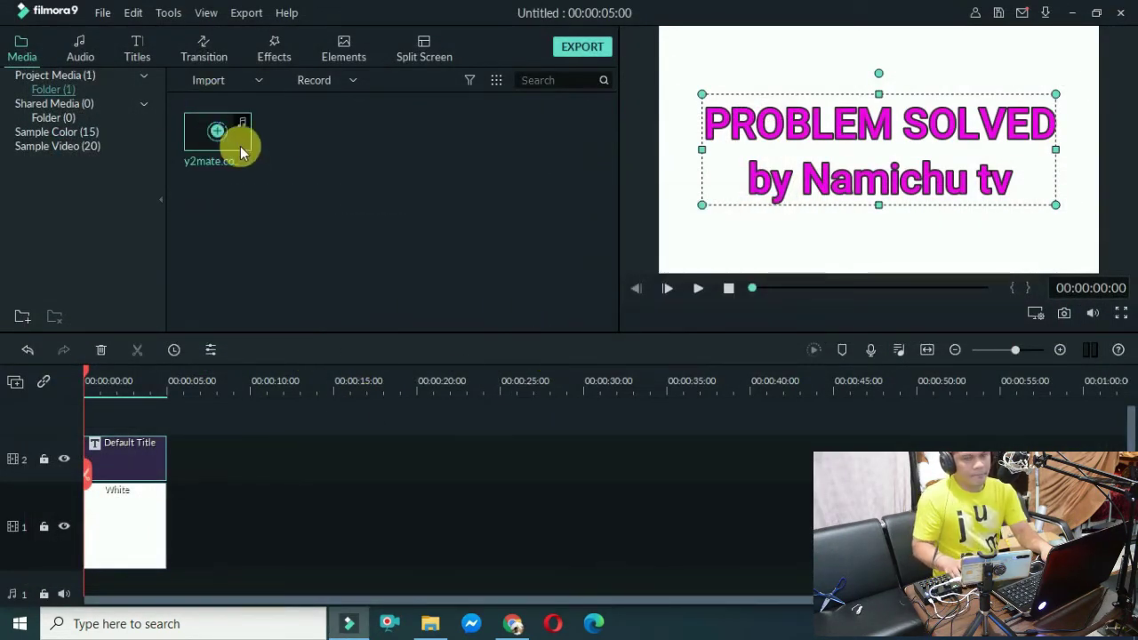
left_click_drag(240, 146, 94, 538)
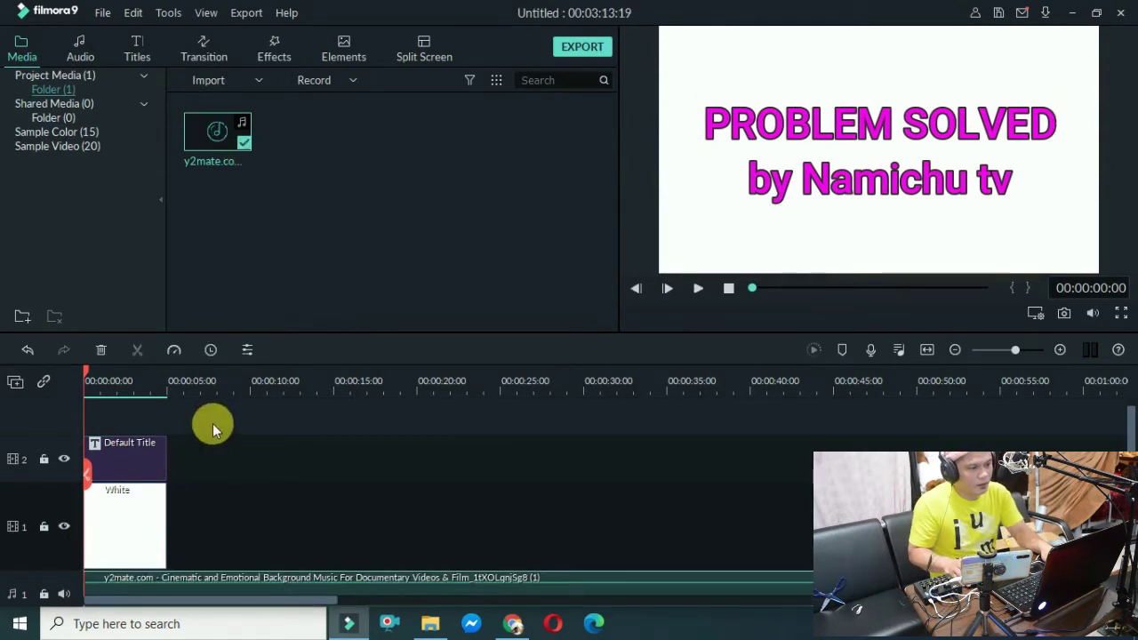
Play the timeline with the music and split the background music clip at 00:00:10:16.
key("space")
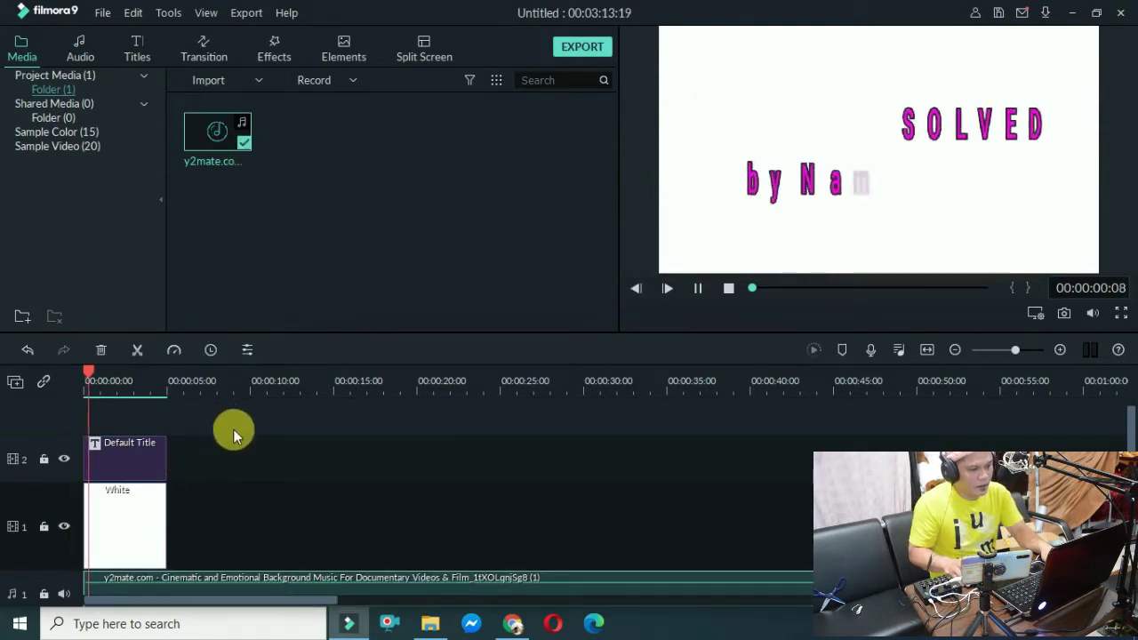
left_click(330, 384)
left_click(247, 384)
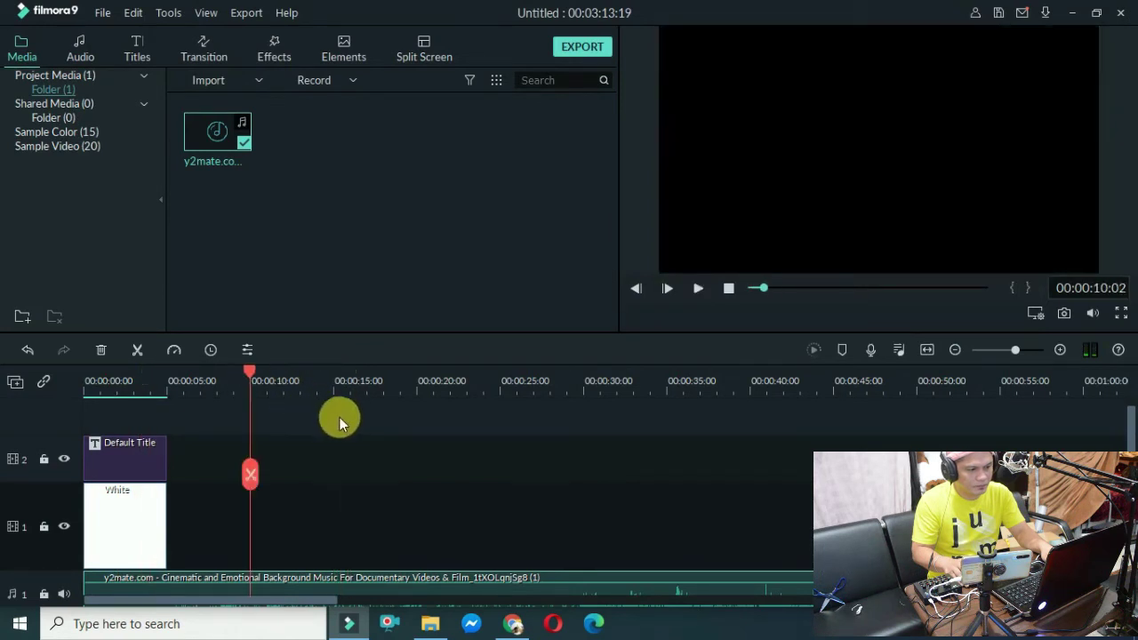
key("space")
left_click(259, 474)
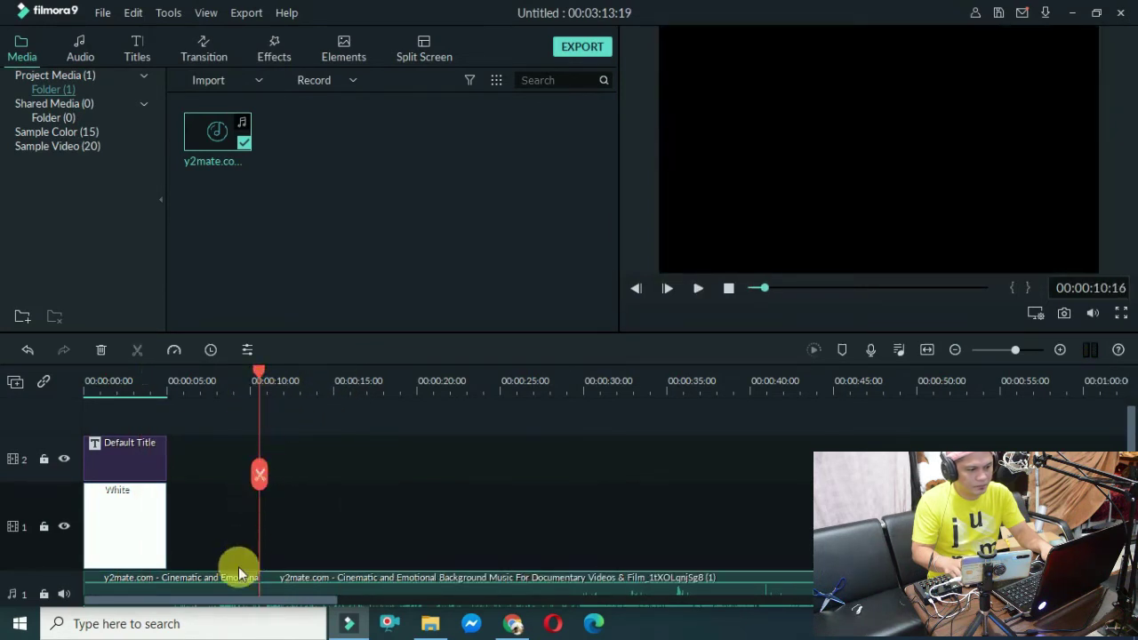
Delete the music before the split and trim the remaining music to end with the title and White clips at 00:00:04:11.
key("Delete")
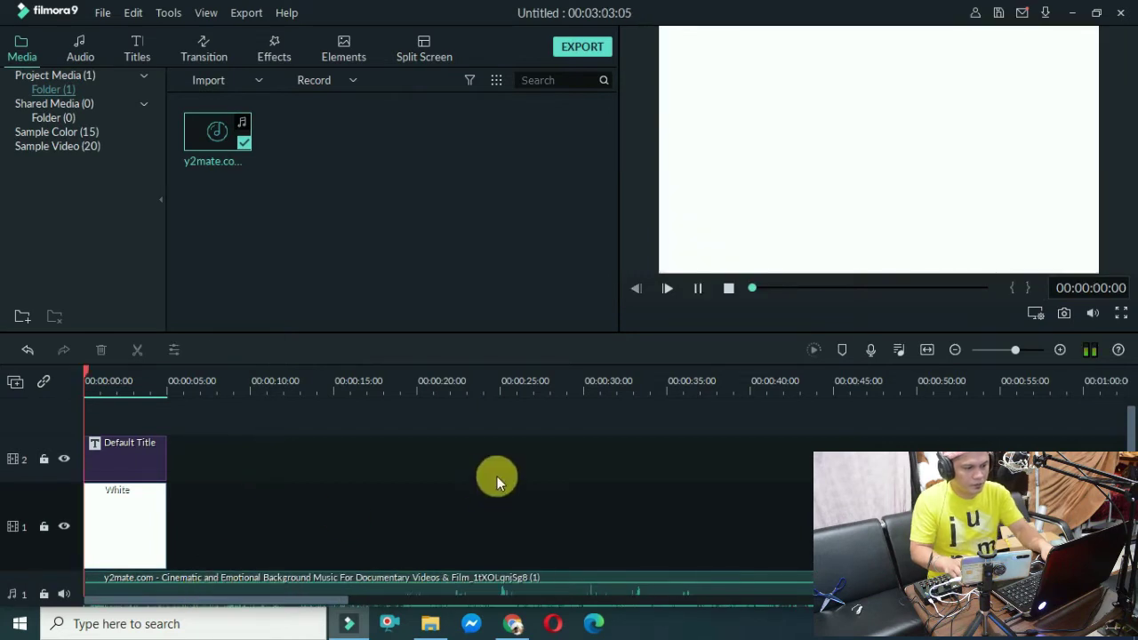
key("space")
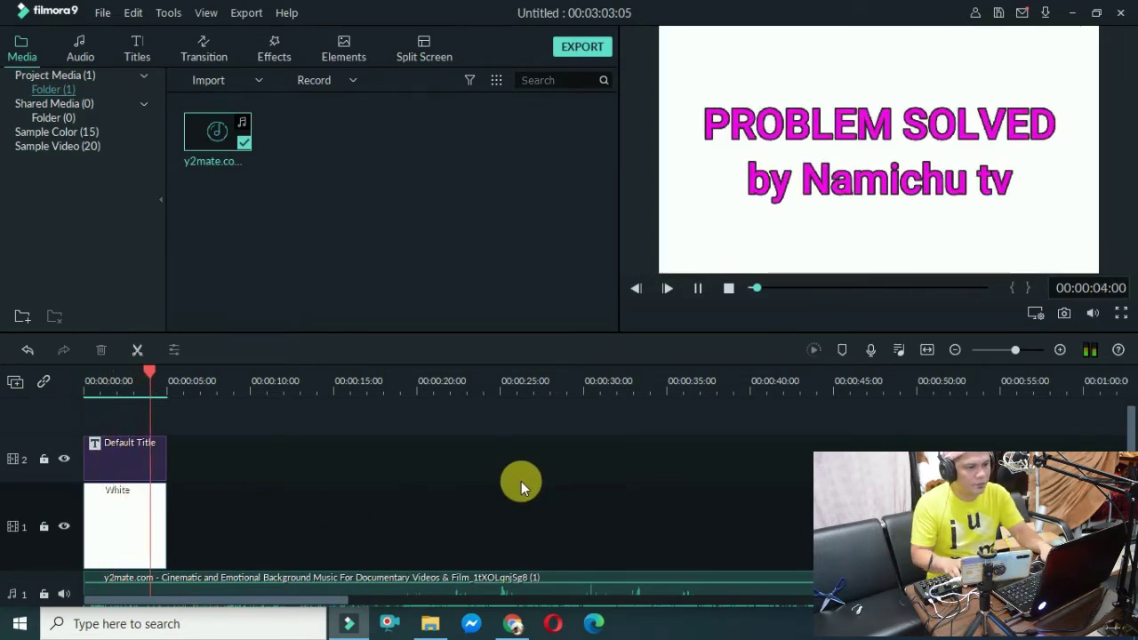
left_click_drag(211, 590, 94, 568)
key("space")
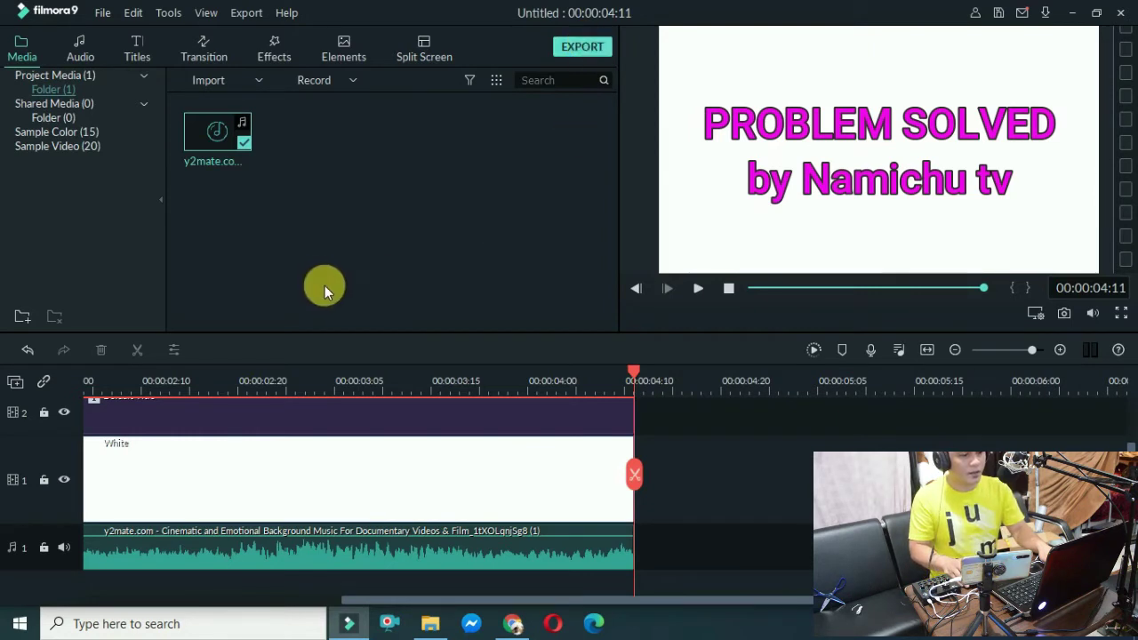
Open the White background clip's color settings and review the color enhancement, white balance, tone and 3D LUT options.
left_click(267, 377)
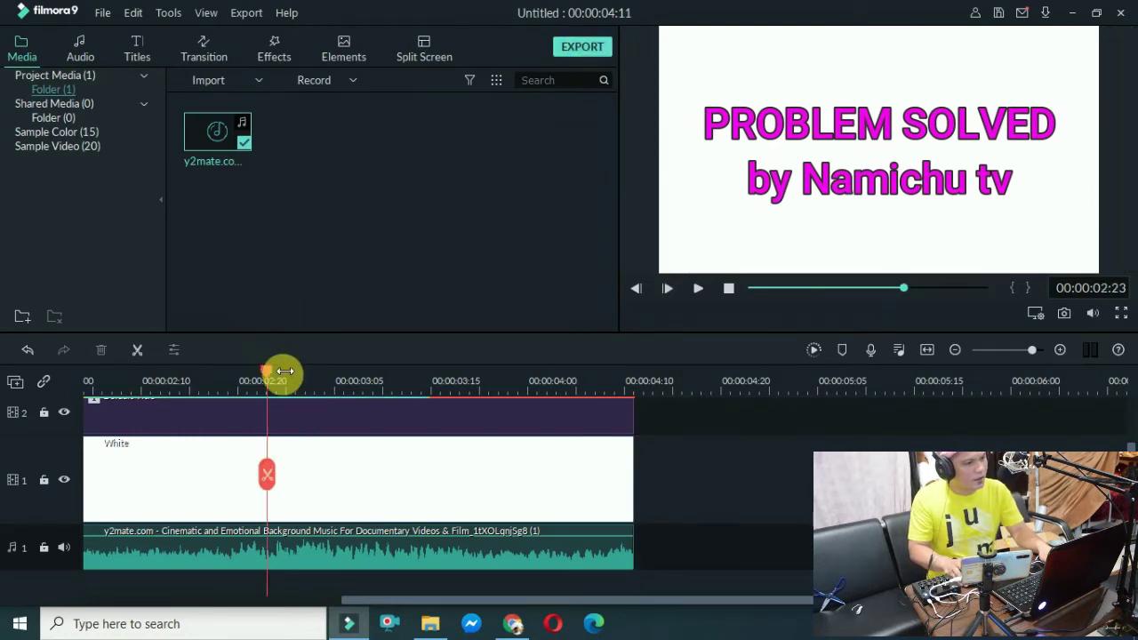
left_click(345, 487)
double_click(375, 445)
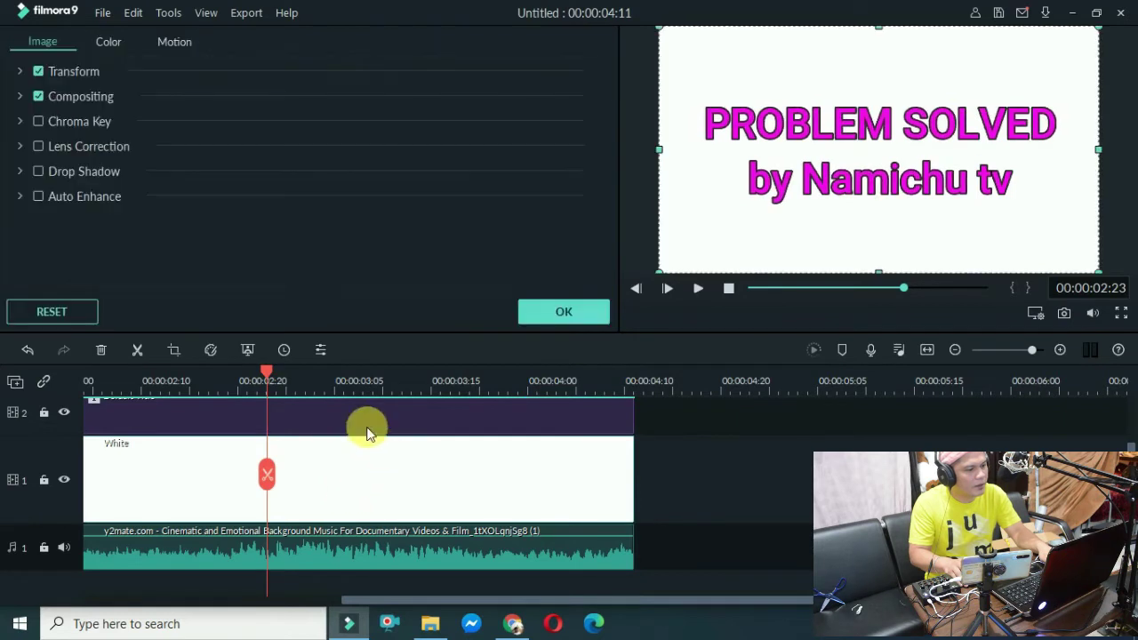
left_click(107, 39)
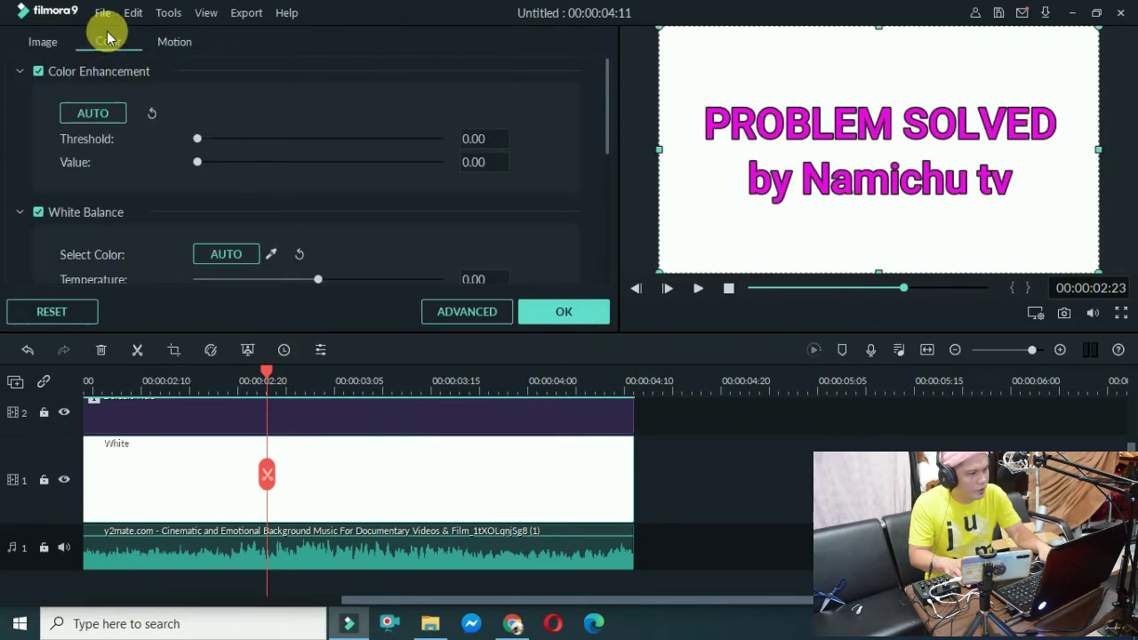
left_click(20, 71)
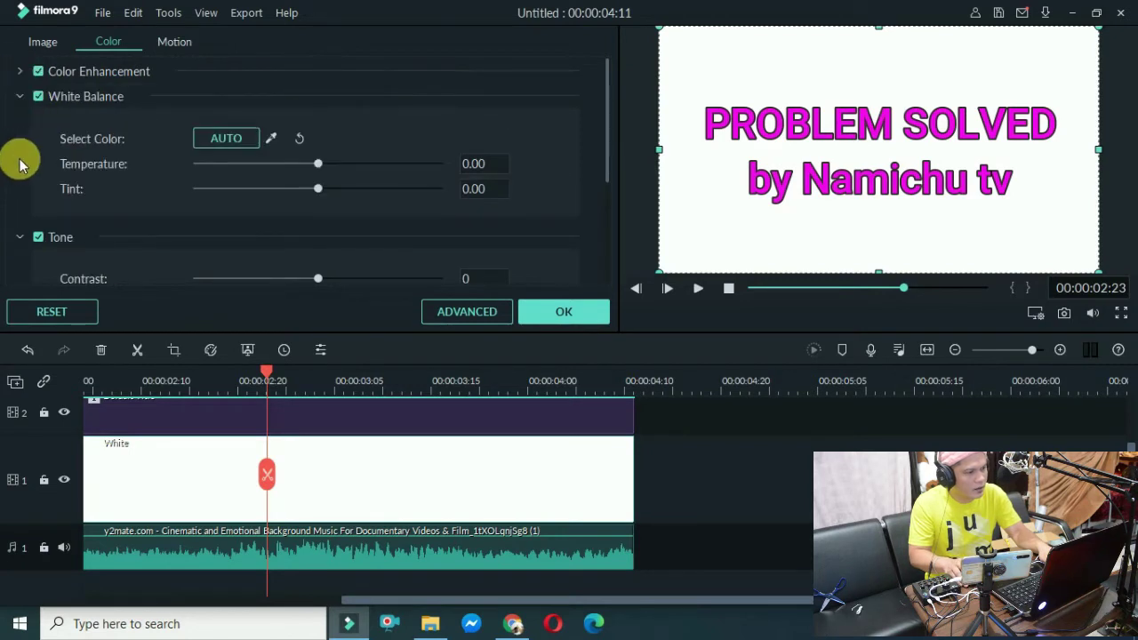
left_click(20, 96)
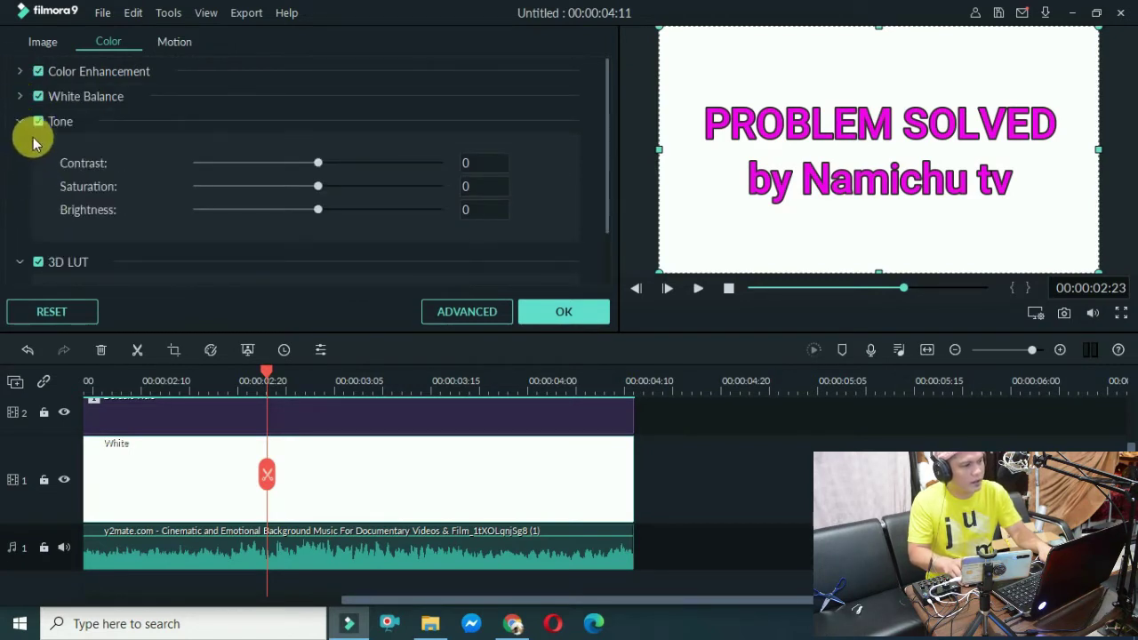
left_click(20, 121)
left_click(243, 188)
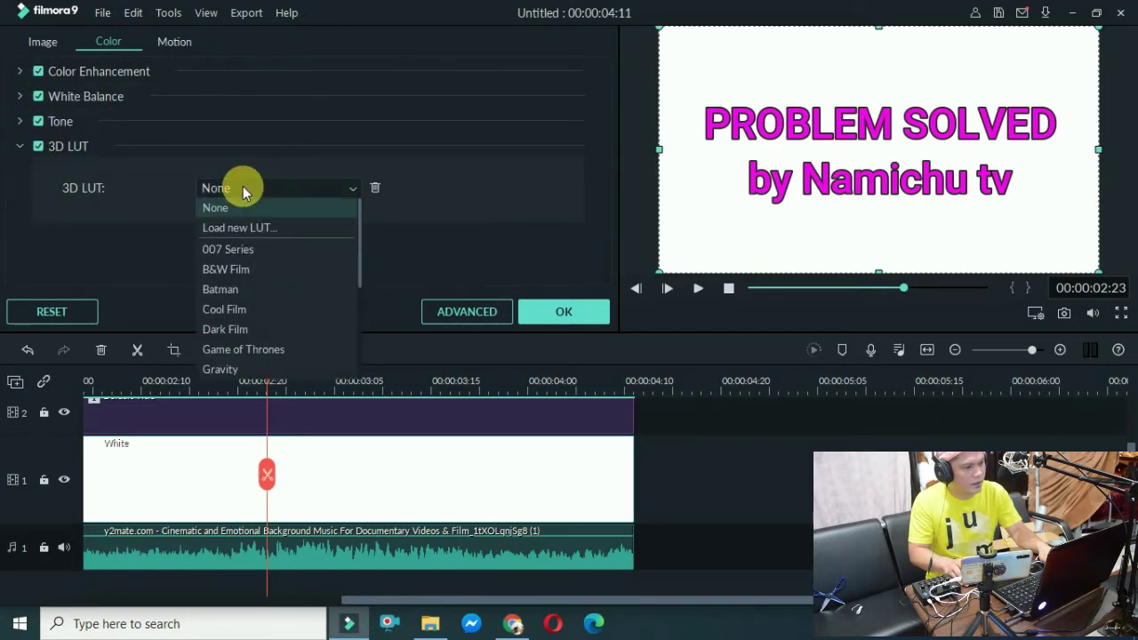
scroll(271, 258, "down", 3)
Open the advanced color correction for the White clip and show its presets.
left_click(466, 315)
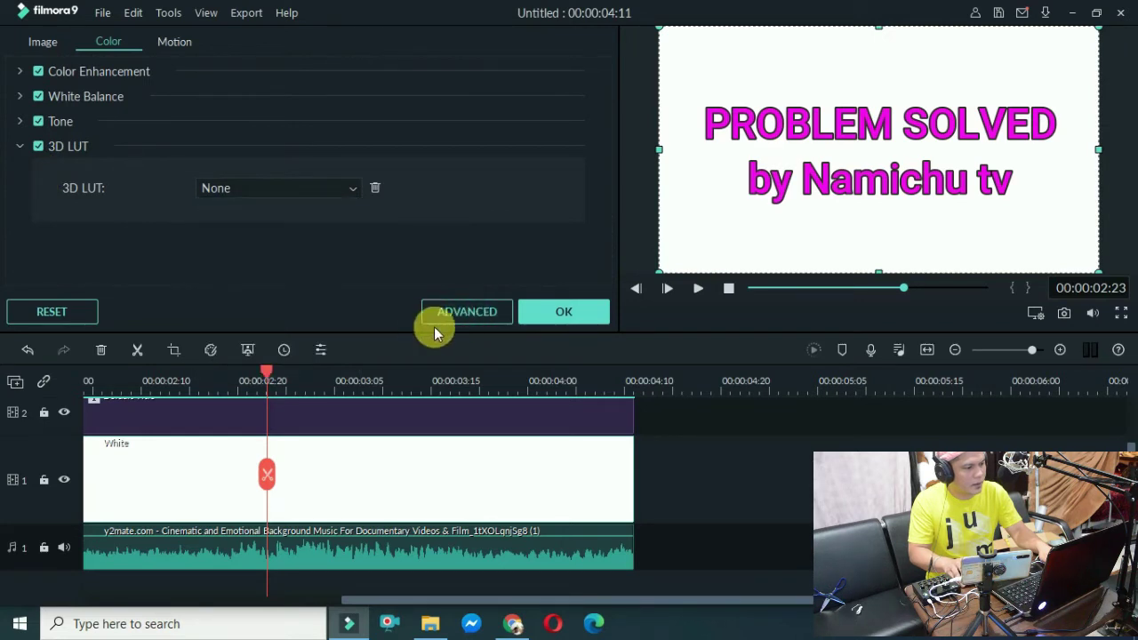
left_click(482, 316)
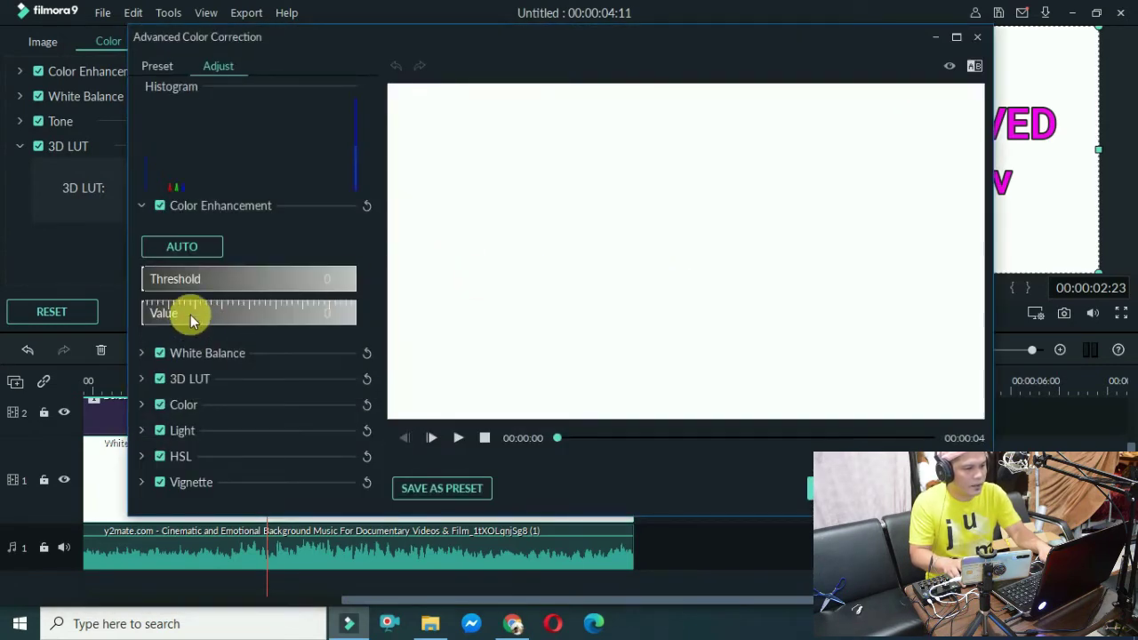
left_click(142, 482)
left_click(152, 68)
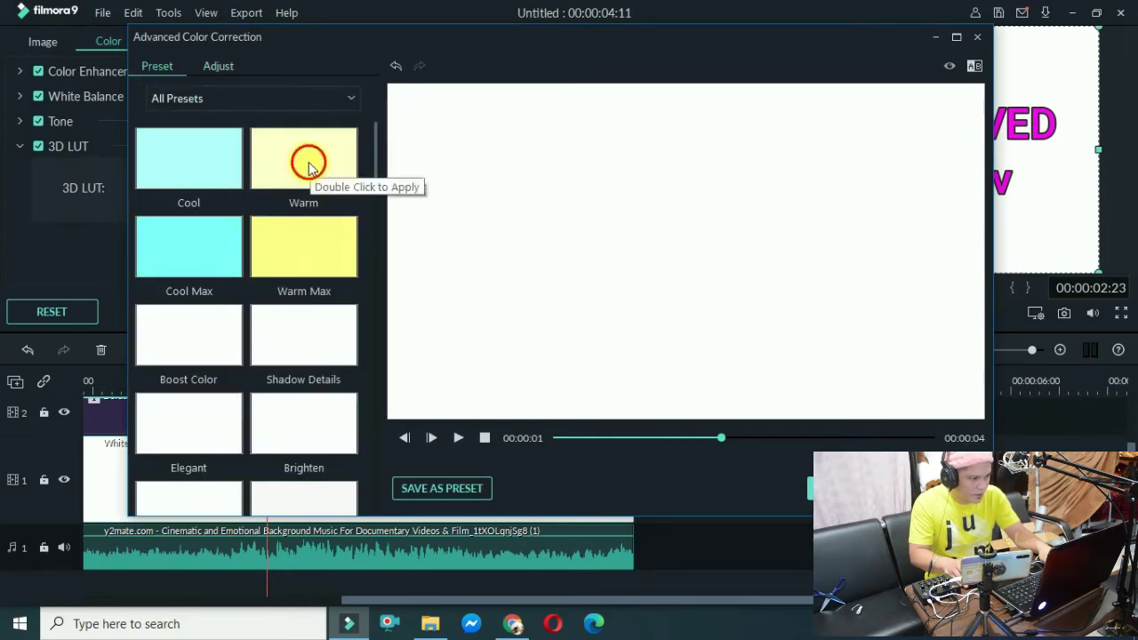
Try the Vignette 10, Vignette 9 and Vignette Classic presets on the White clip.
scroll(310, 362, "down", 3)
scroll(307, 360, "down", 10)
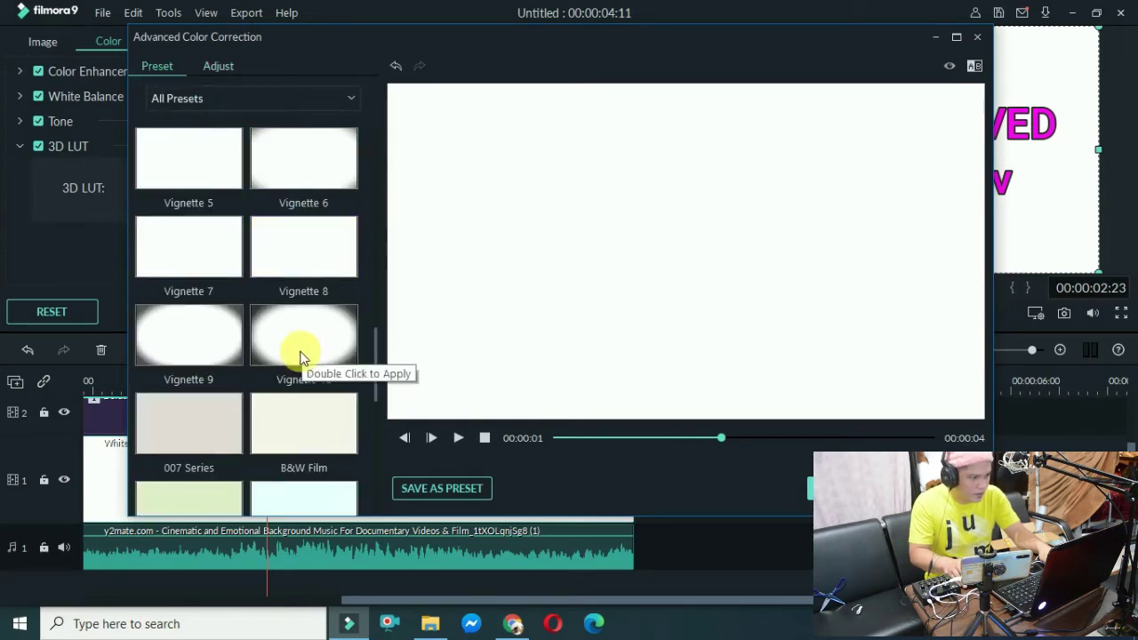
left_click(286, 351)
left_click(184, 333)
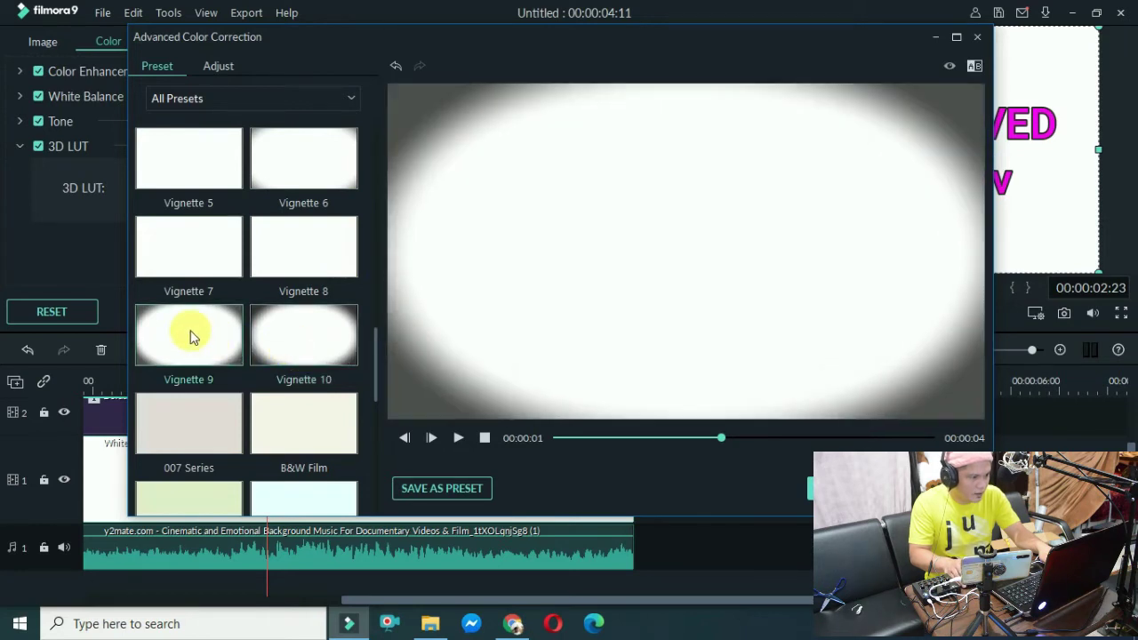
scroll(205, 320, "down", 5)
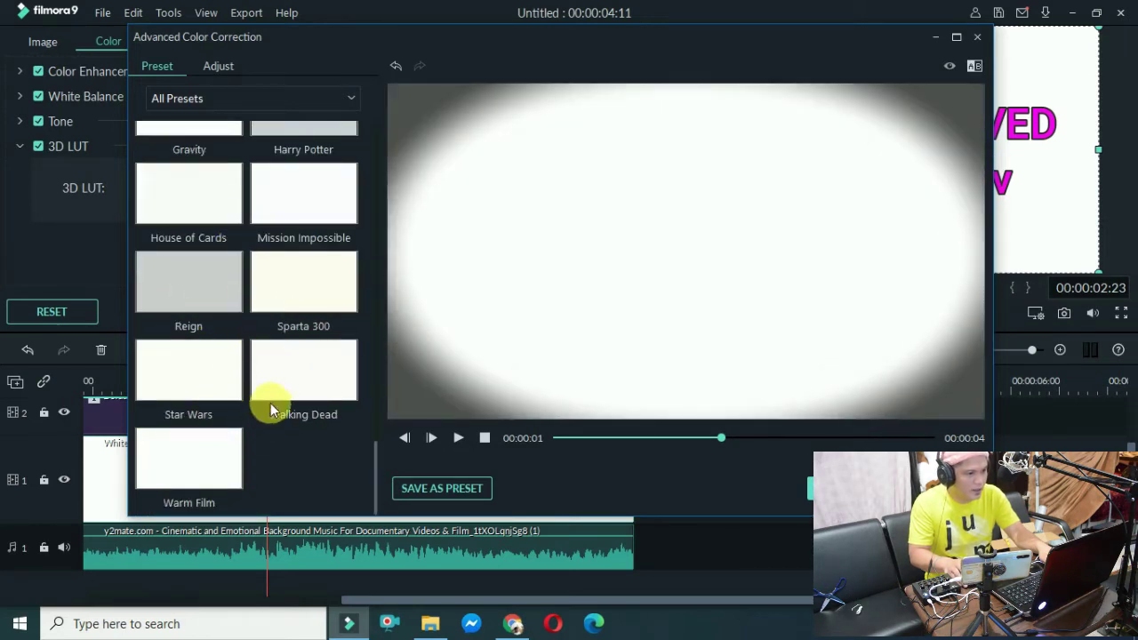
scroll(271, 355, "up", 15)
scroll(249, 369, "down", 3)
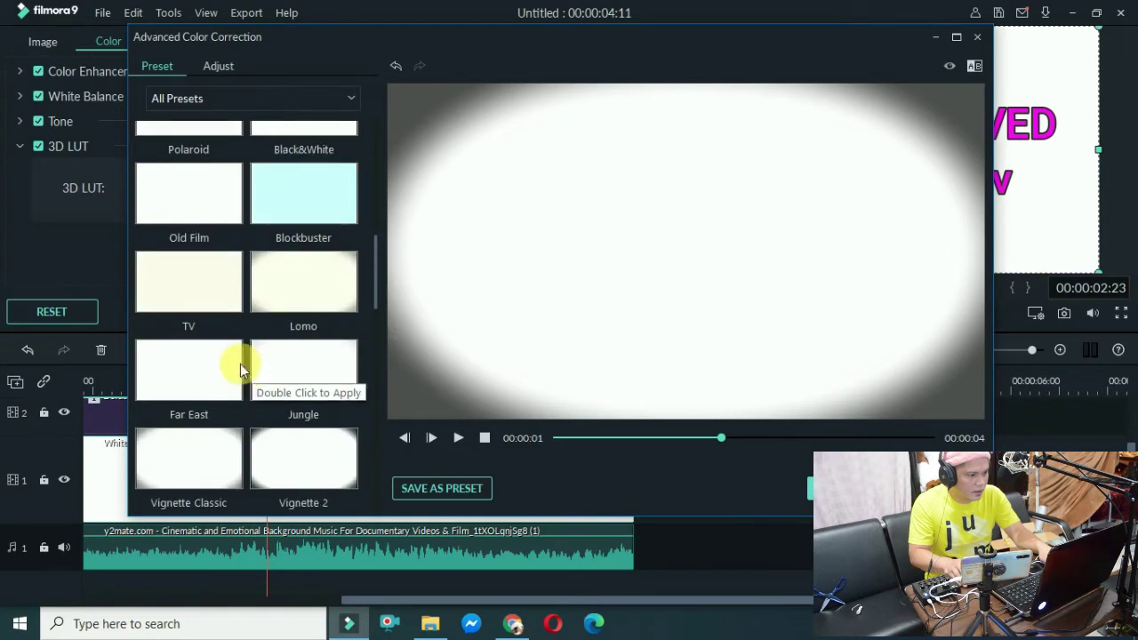
double_click(190, 453)
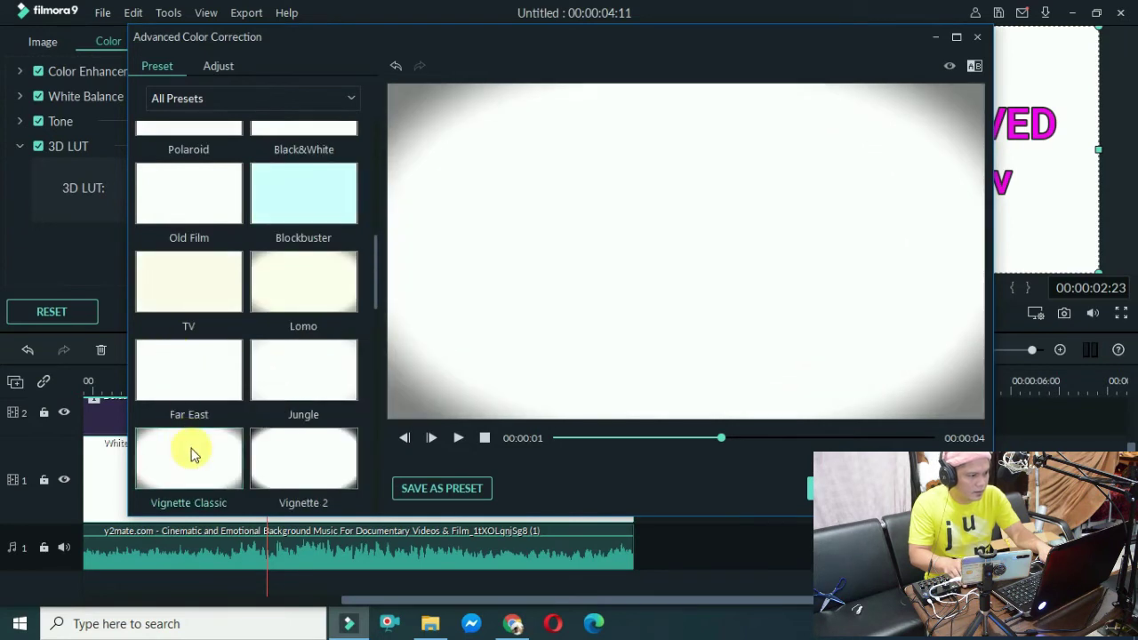
Apply the Lomo preset to the White clip, preview it, and close the advanced color correction.
left_click(294, 282)
scroll(294, 285, "up", 6)
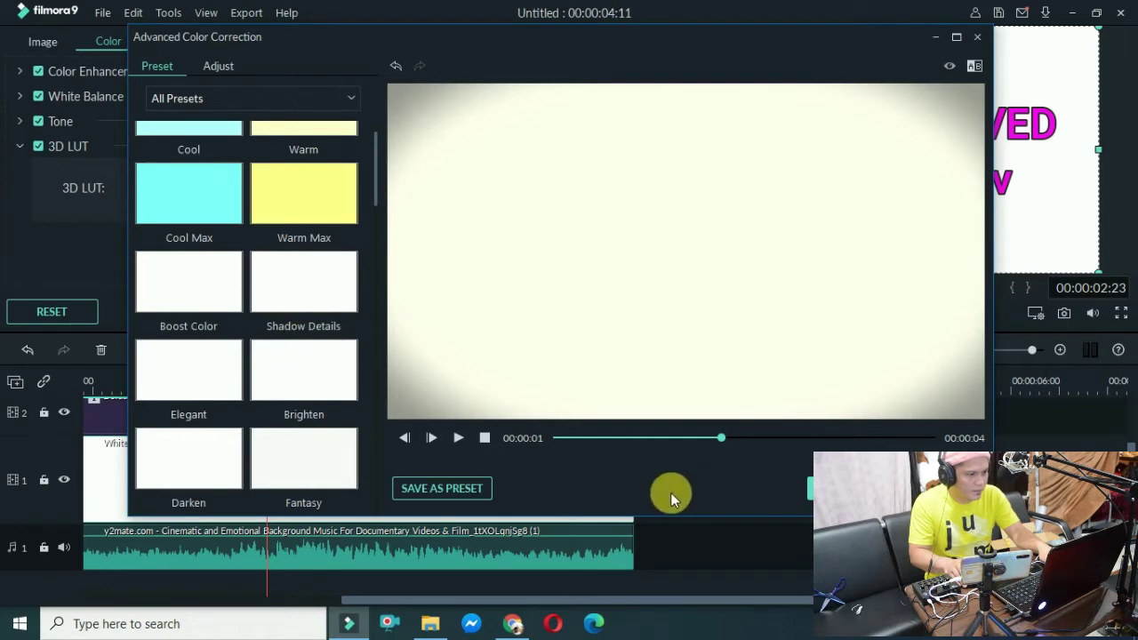
left_click(457, 437)
left_click(486, 437)
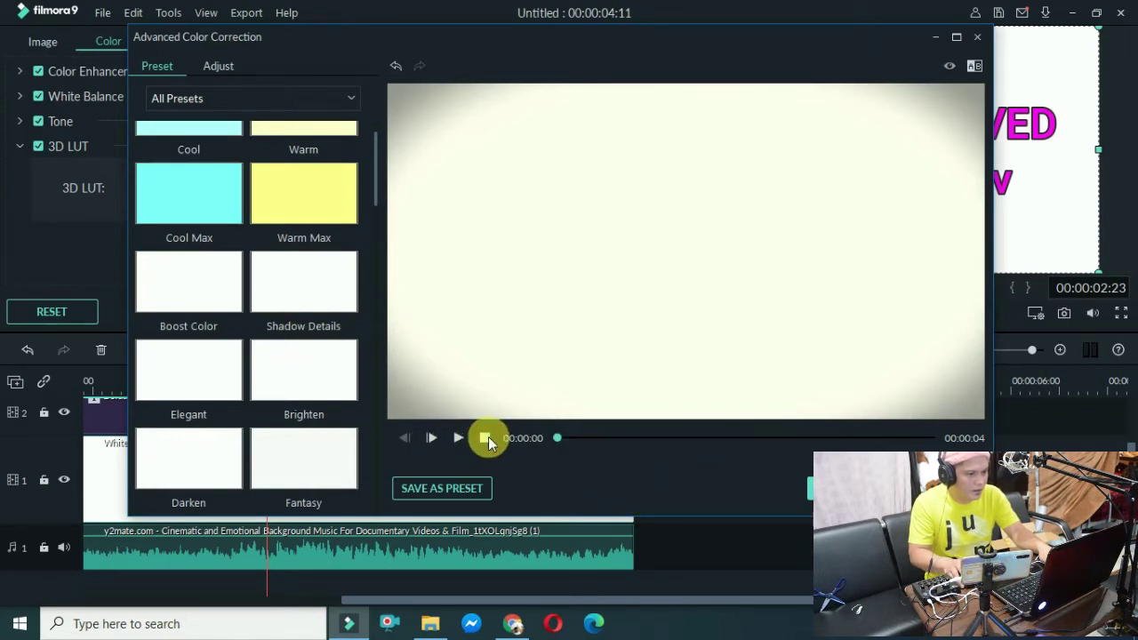
key("space")
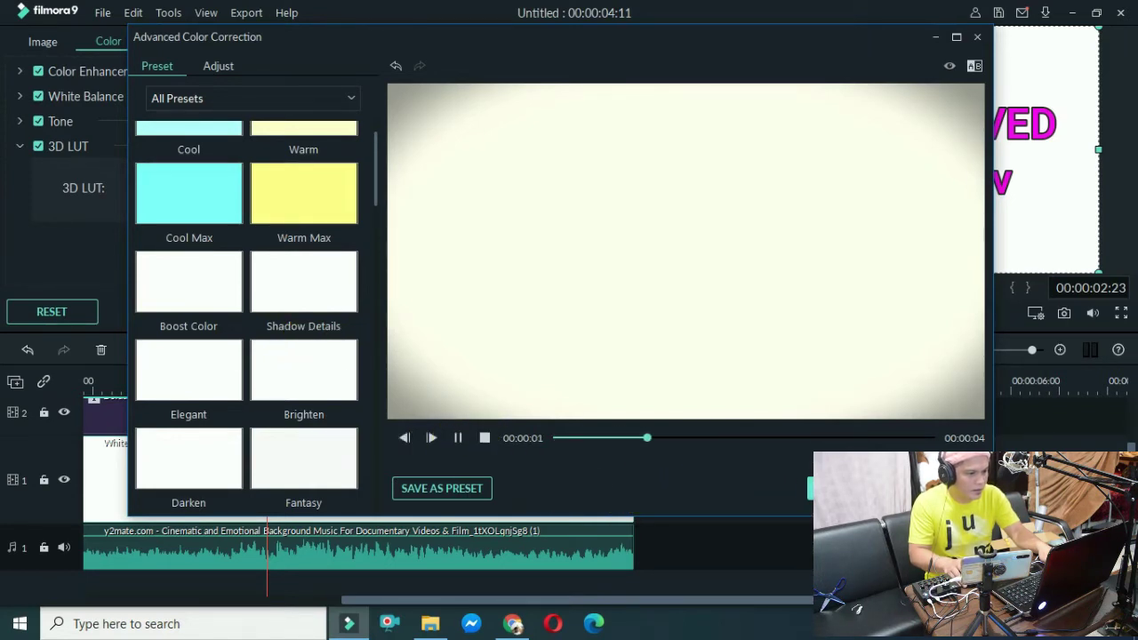
key("Escape")
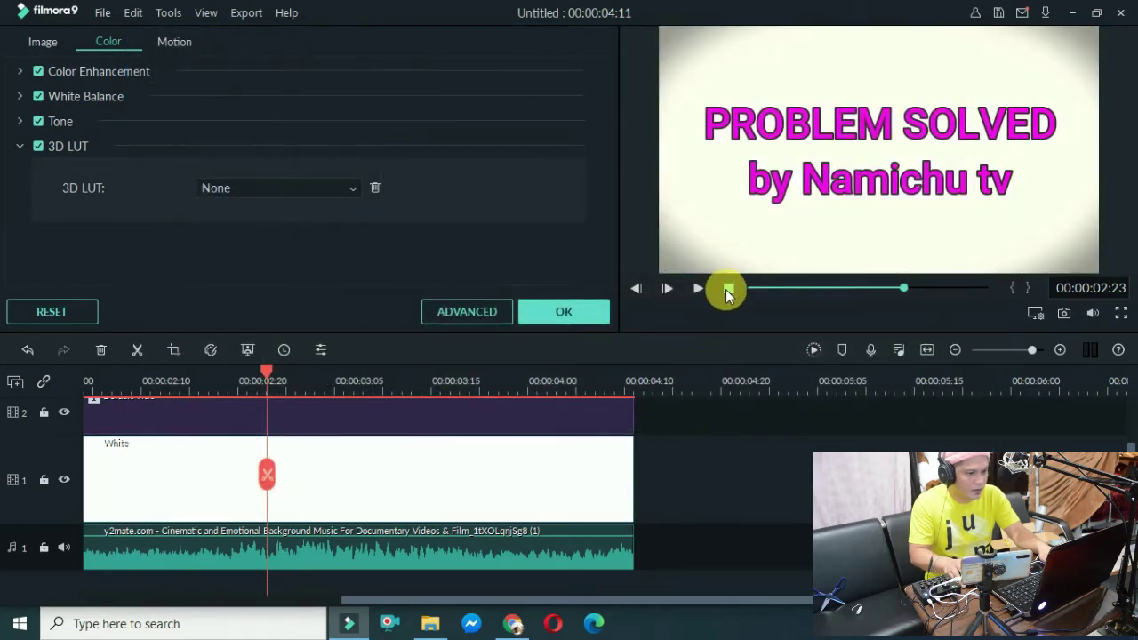
Play the intro from the start with the new background look and accept the clip's color settings.
left_click(727, 293)
key("space")
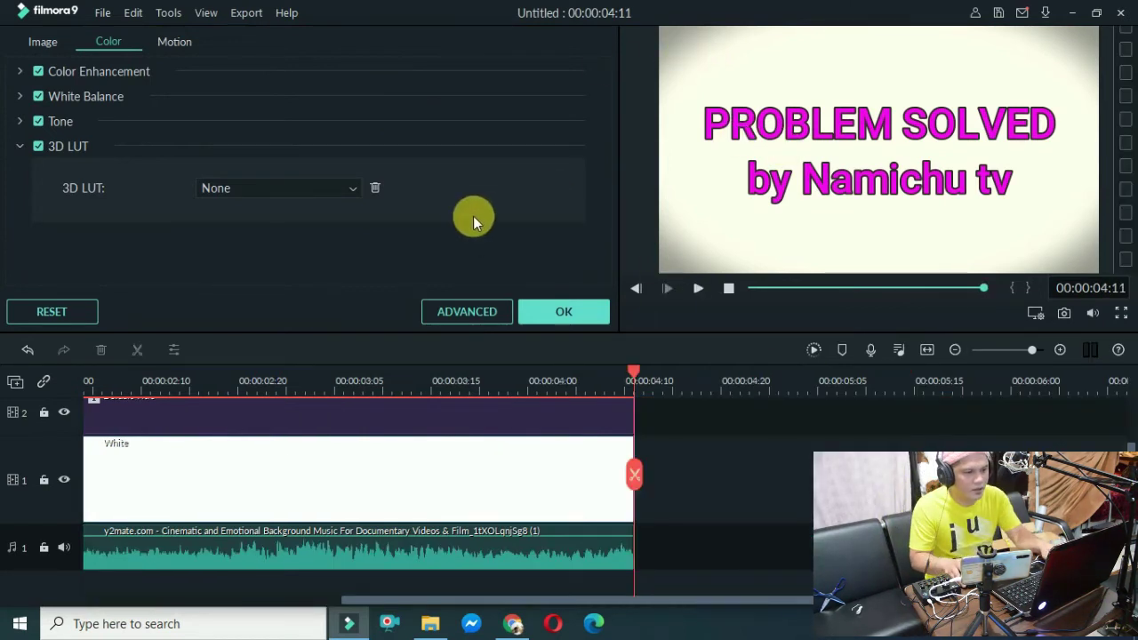
left_click(576, 309)
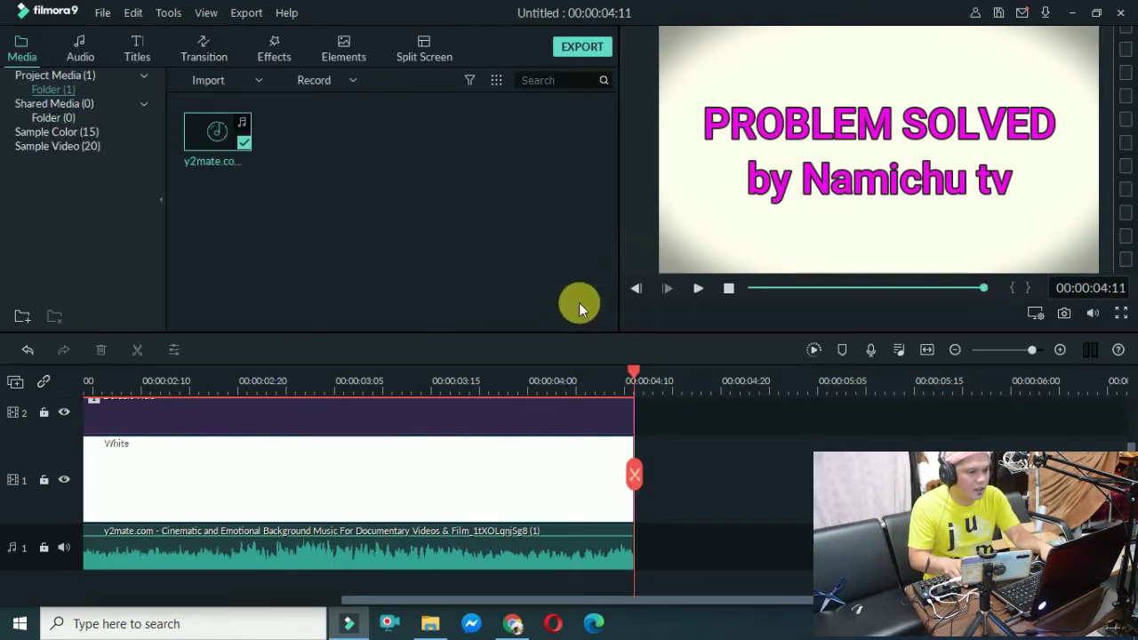
Start exporting the project as MP4 and name the video "Problem Solved by Namichu tv intro".
left_click(583, 53)
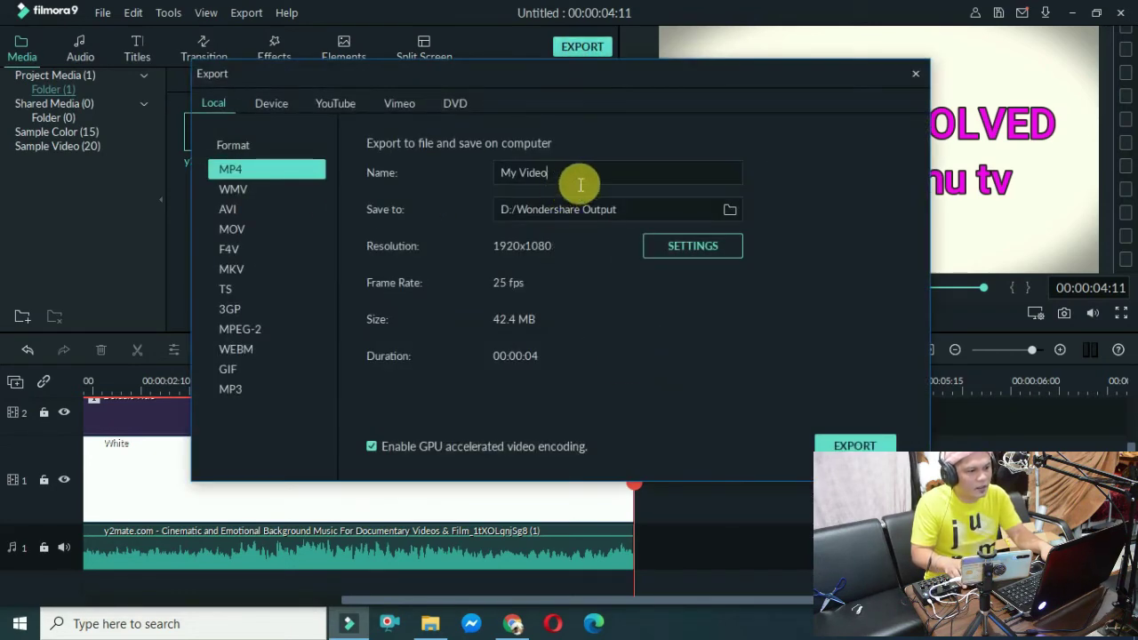
triple_click(579, 182)
type("Problem Solved b")
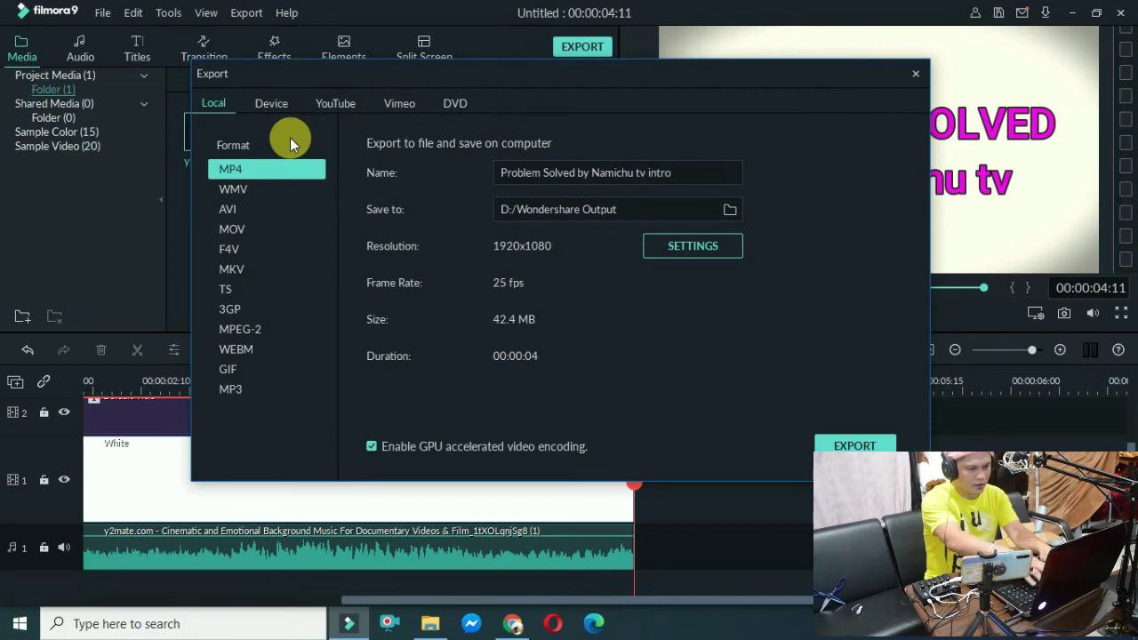
Set the export frame rate to 30 fps and export the video.
left_click(648, 247)
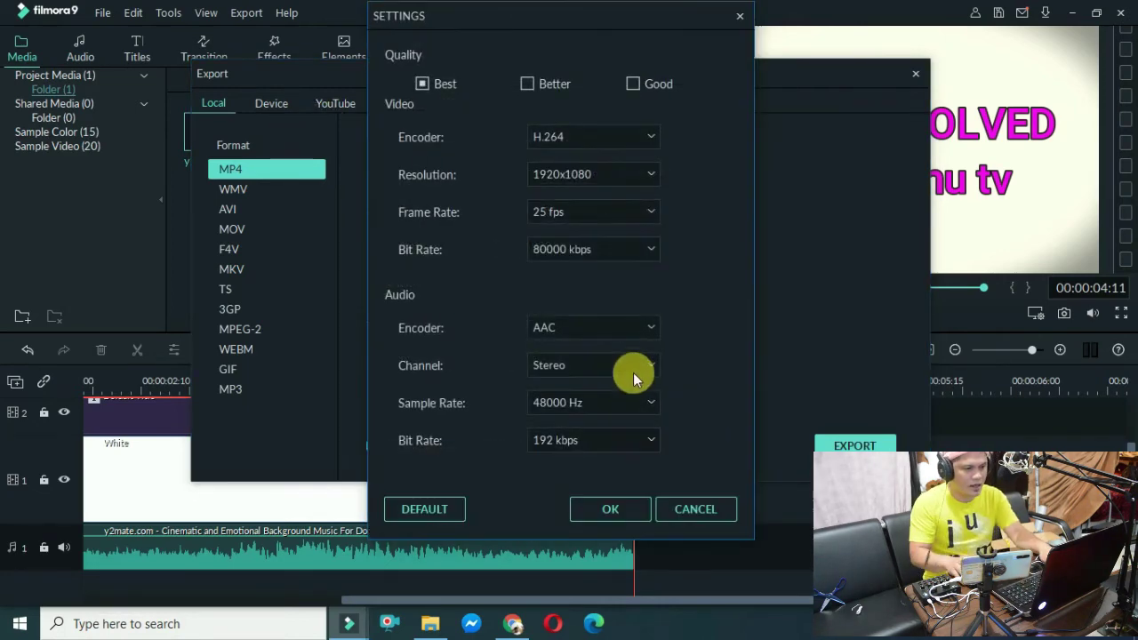
left_click(600, 231)
left_click(593, 311)
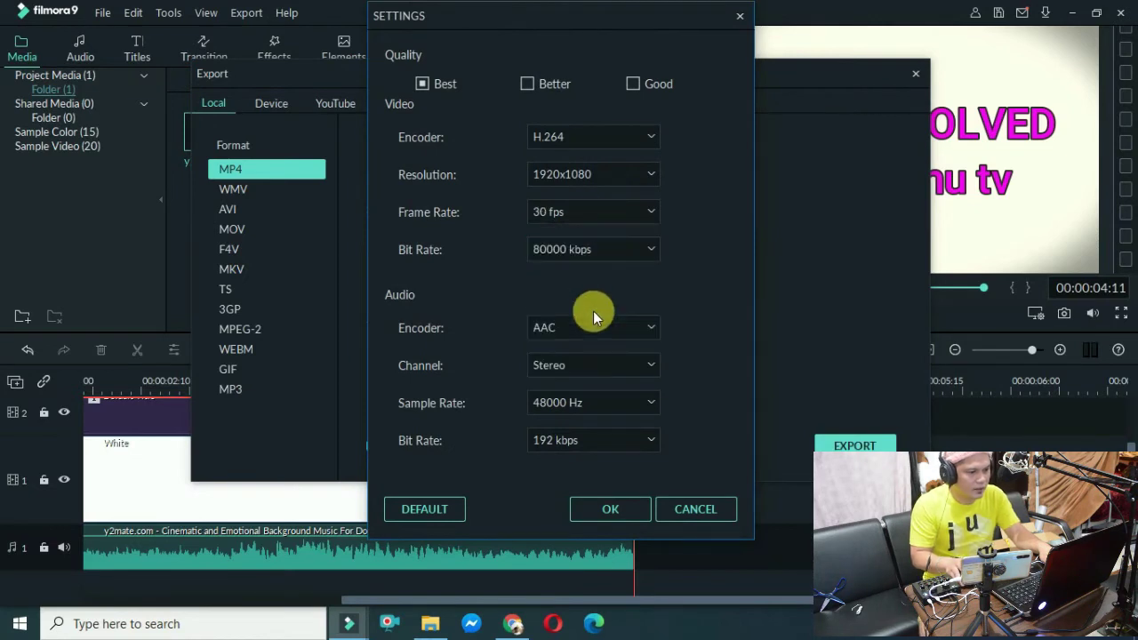
left_click(610, 508)
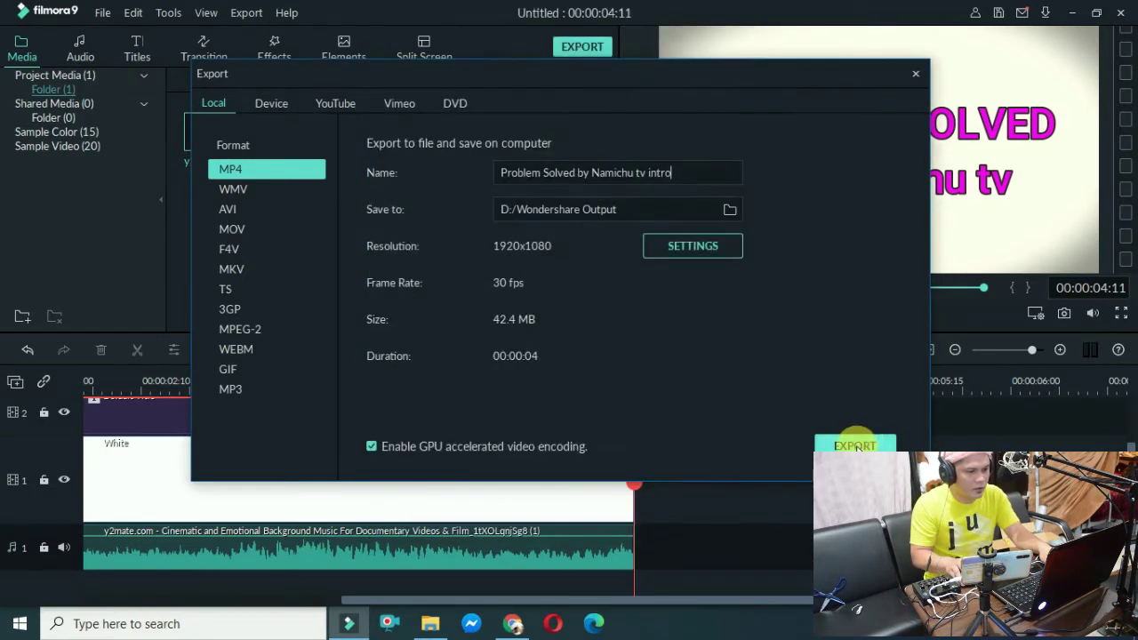
left_click(854, 445)
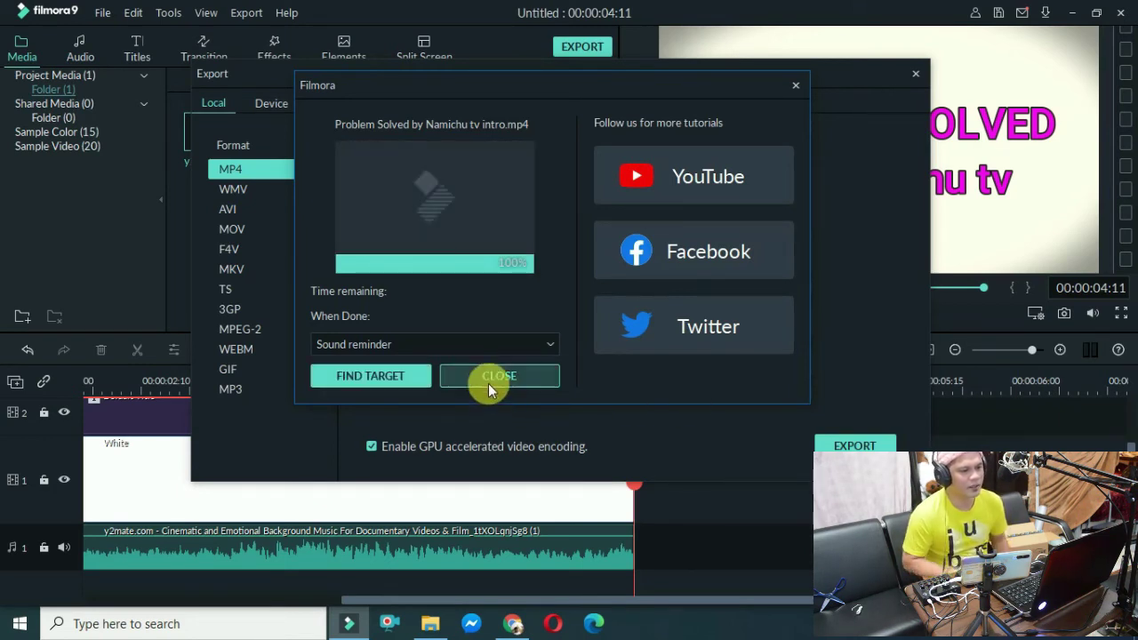
Open the output folder of the finished export and play the "Problem Solved by Namichu tv intro" video.
left_click(396, 374)
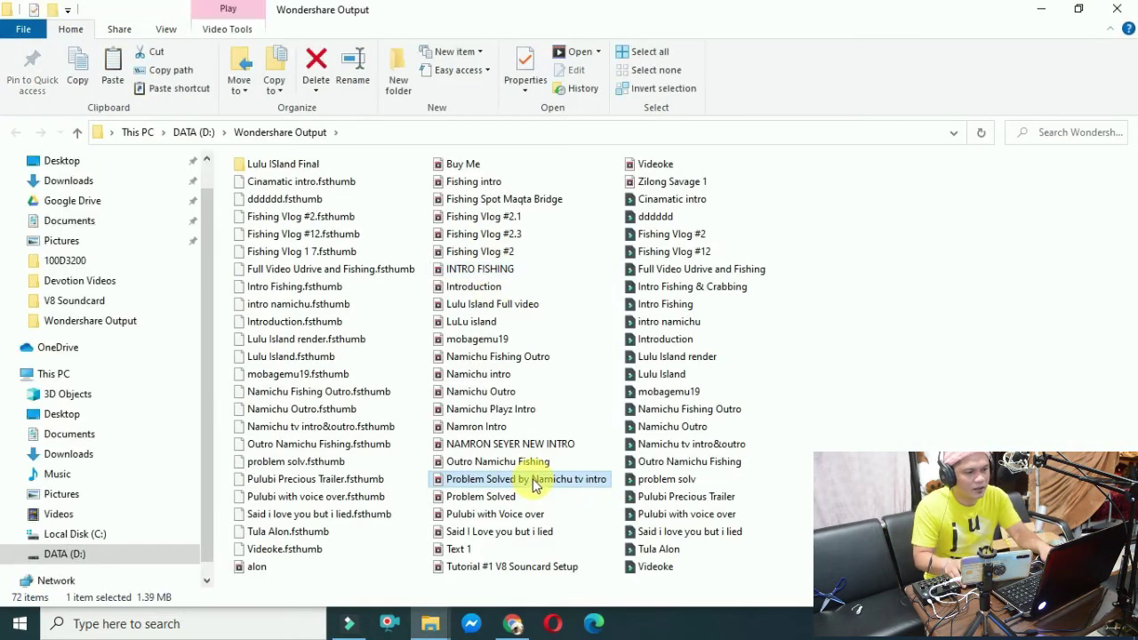
double_click(532, 481)
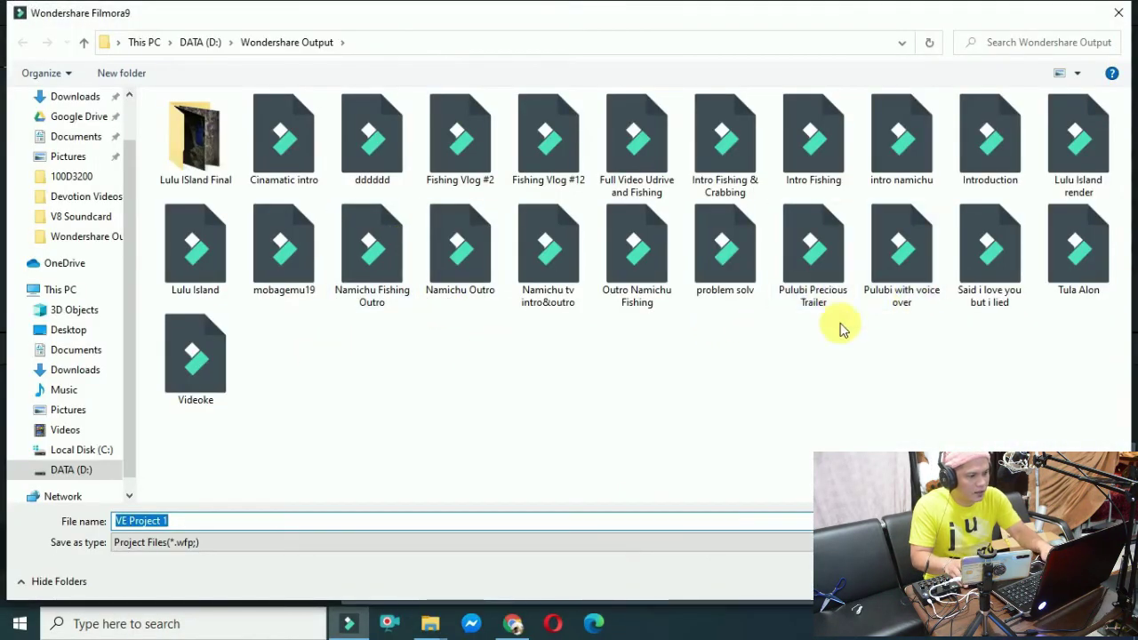
Save the project as "problem solv" in the Wondershare Output folder, replacing the existing project file.
left_click(894, 385)
key("p")
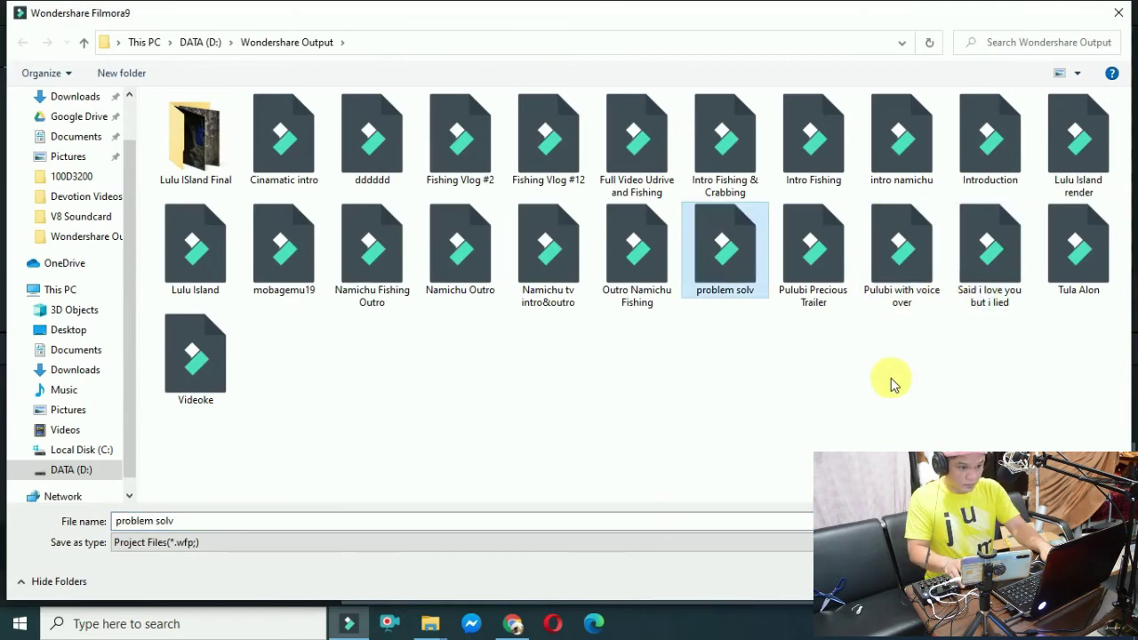
double_click(744, 267)
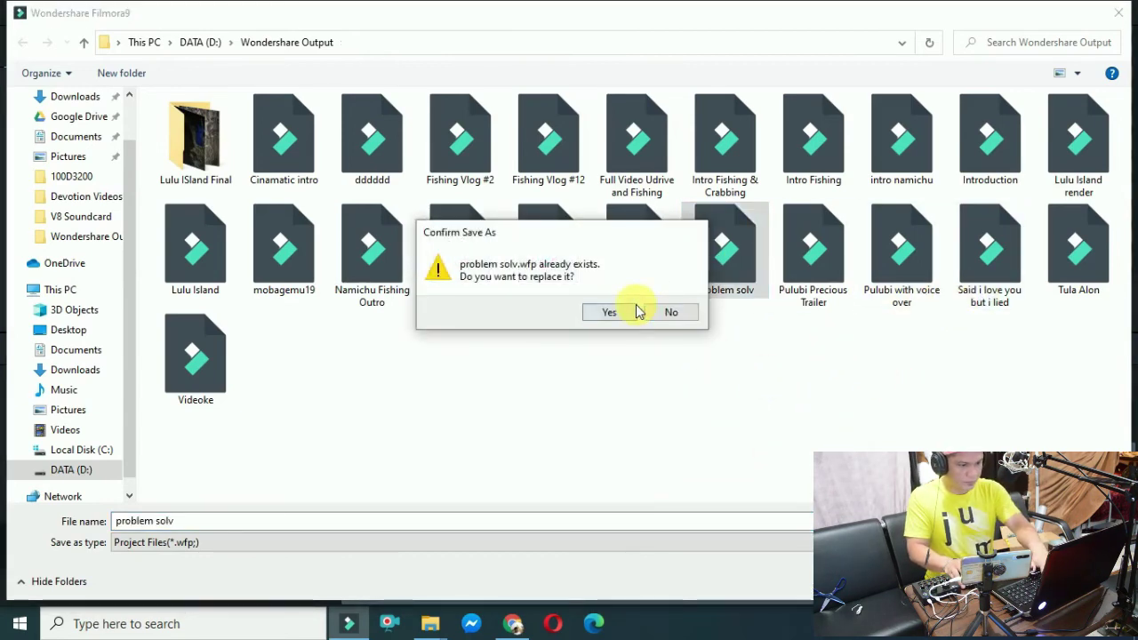
left_click(608, 312)
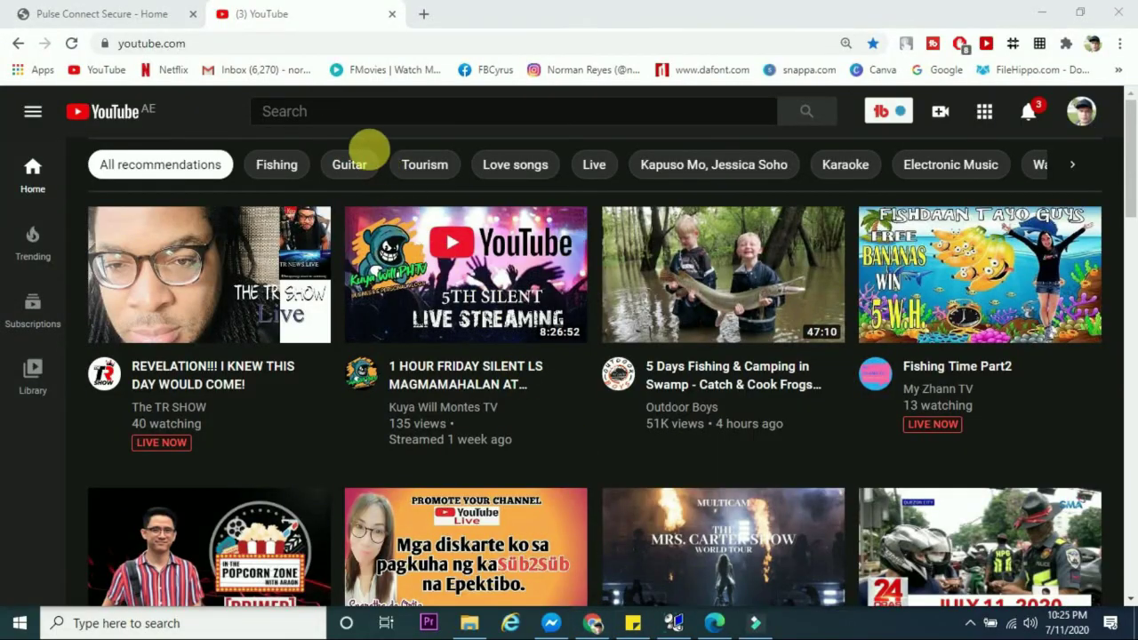
Switch to YouTube in the browser and search for "namichu tv".
left_click(353, 119)
type("n")
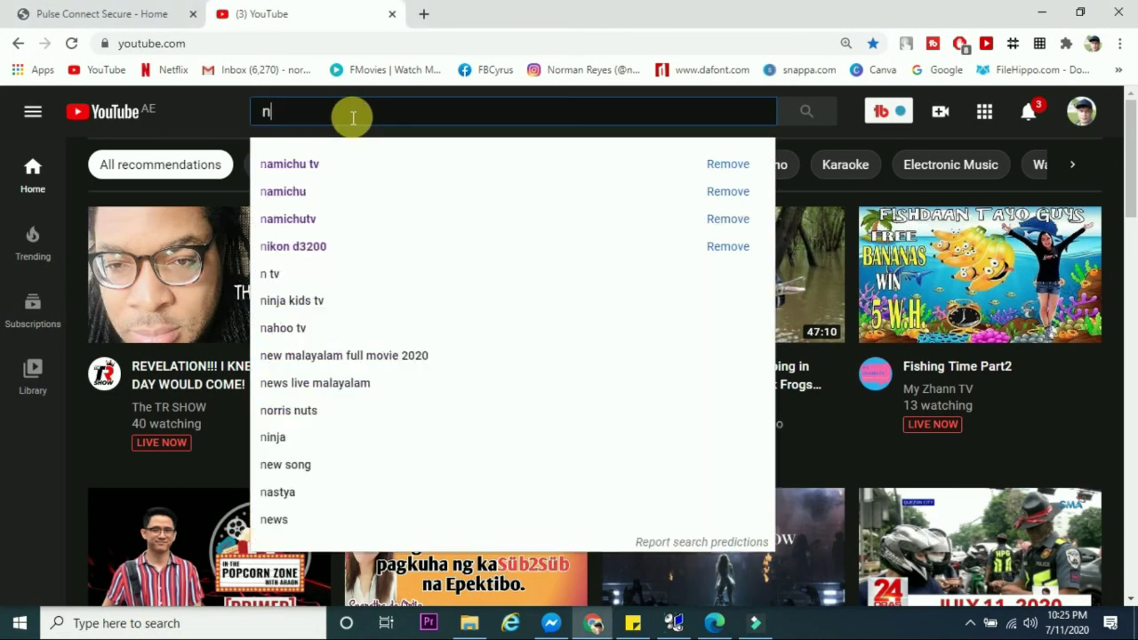
type("amichu tv")
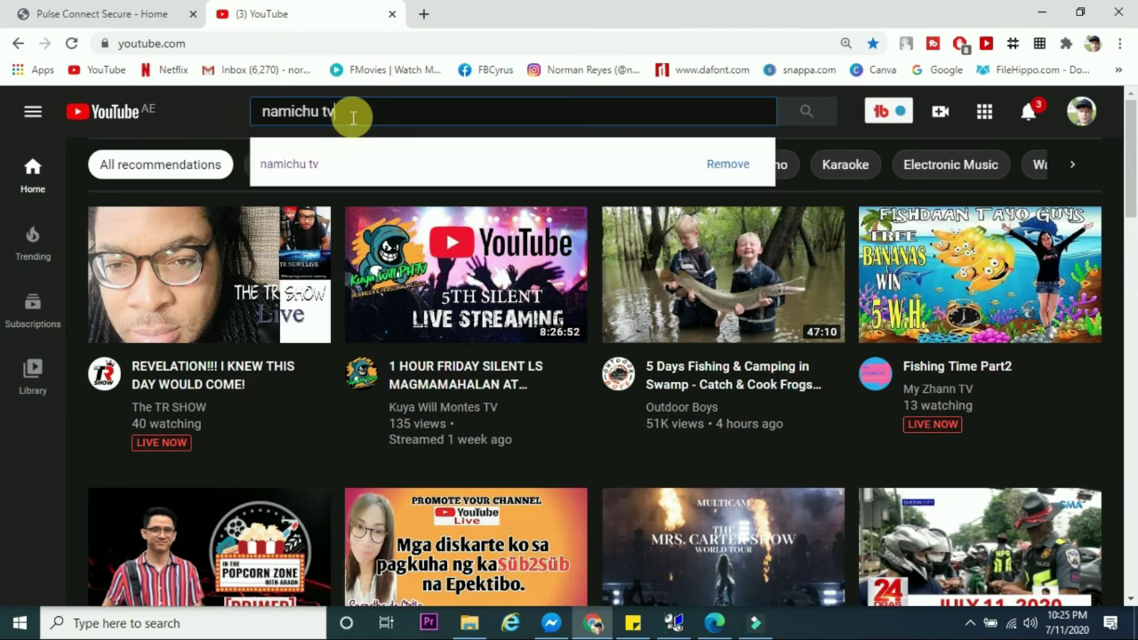
left_click(800, 114)
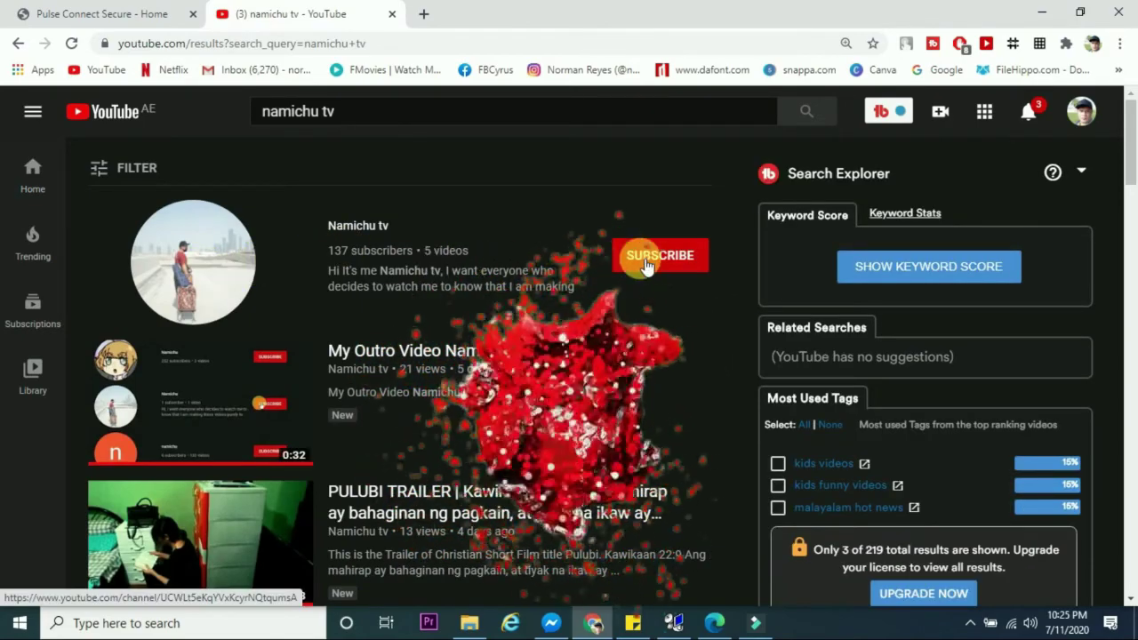
Subscribe to the Namichu tv channel and open its notification options.
left_click(652, 260)
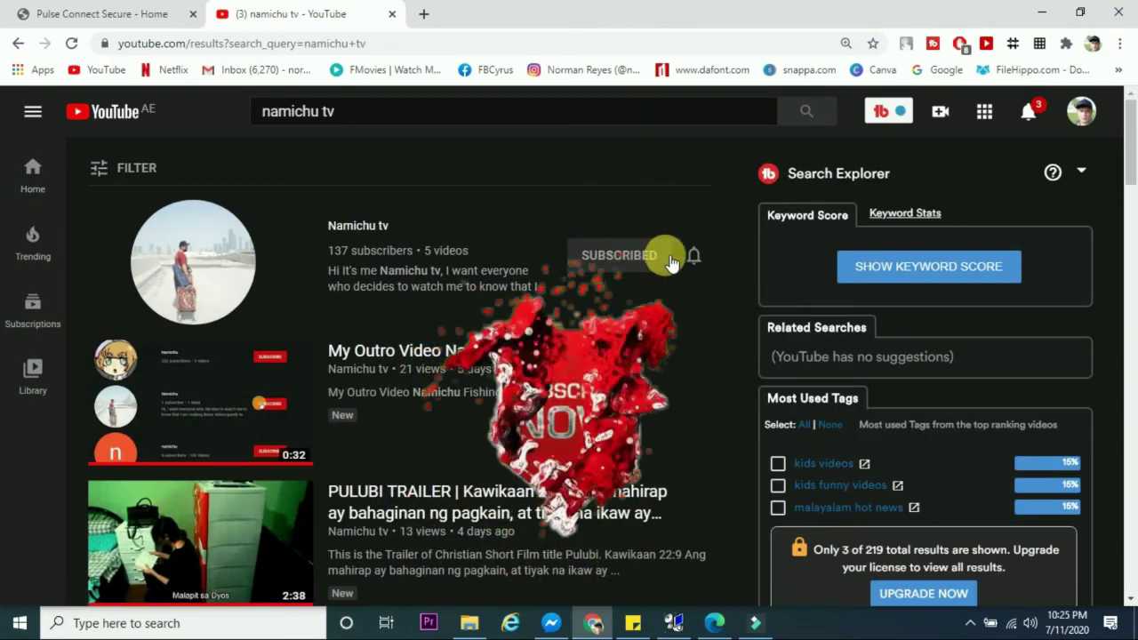
left_click(694, 258)
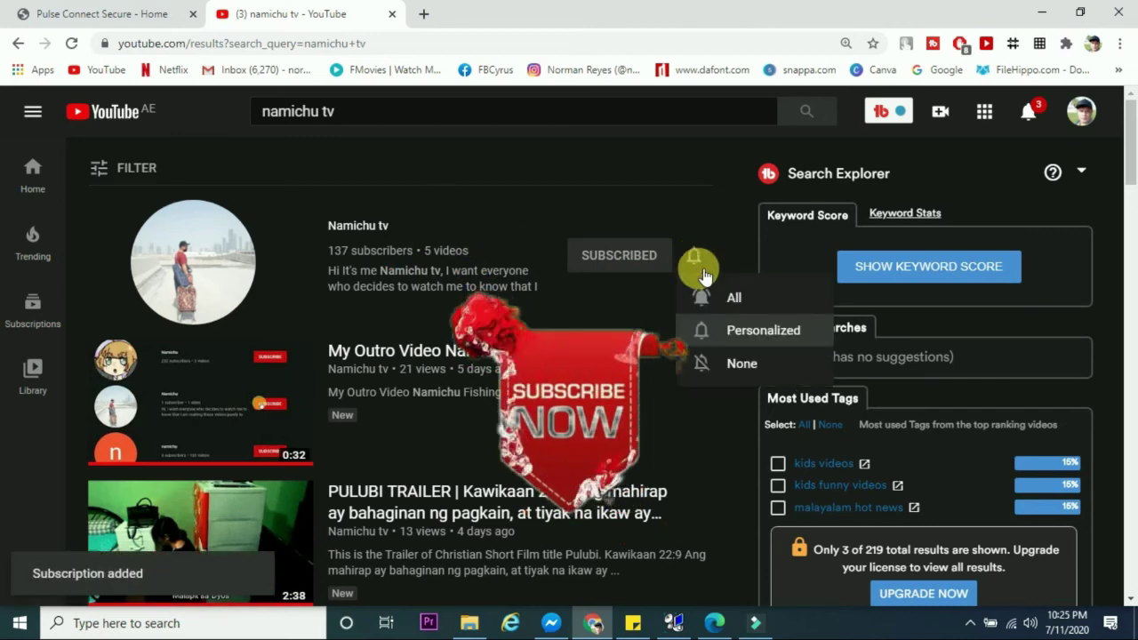